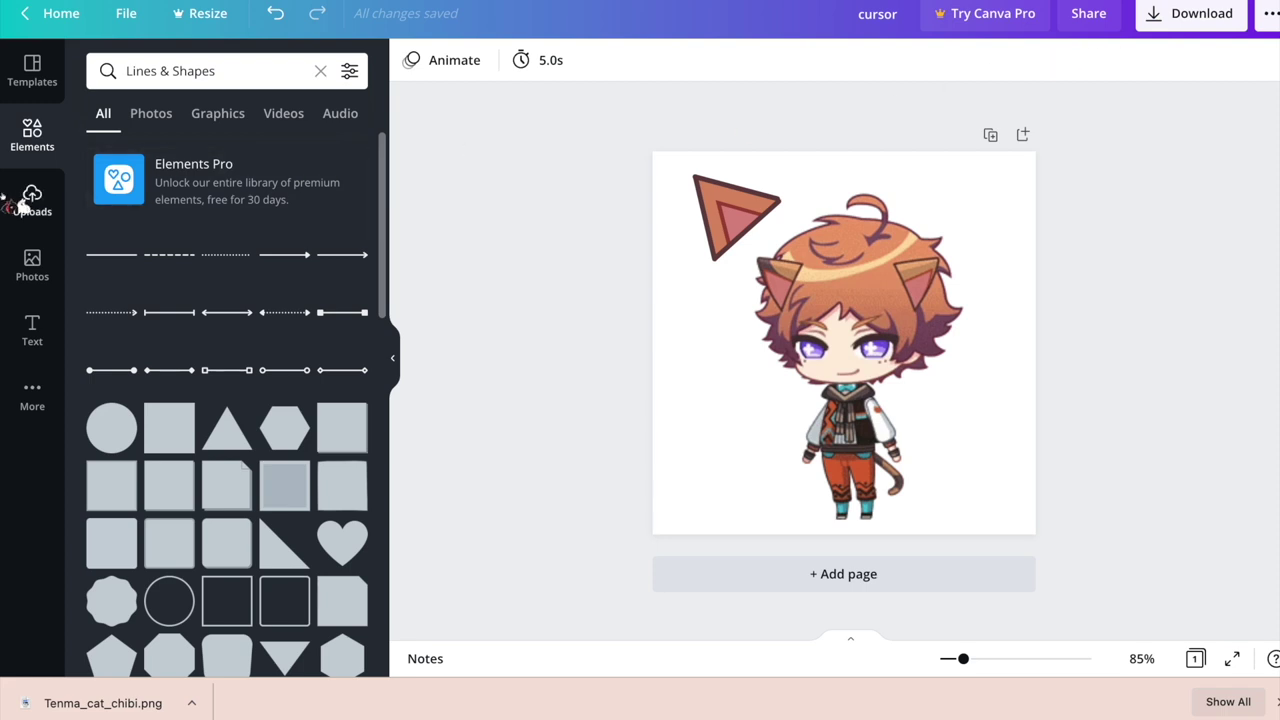
Download the cursor design as a PNG image.
left_click(1162, 18)
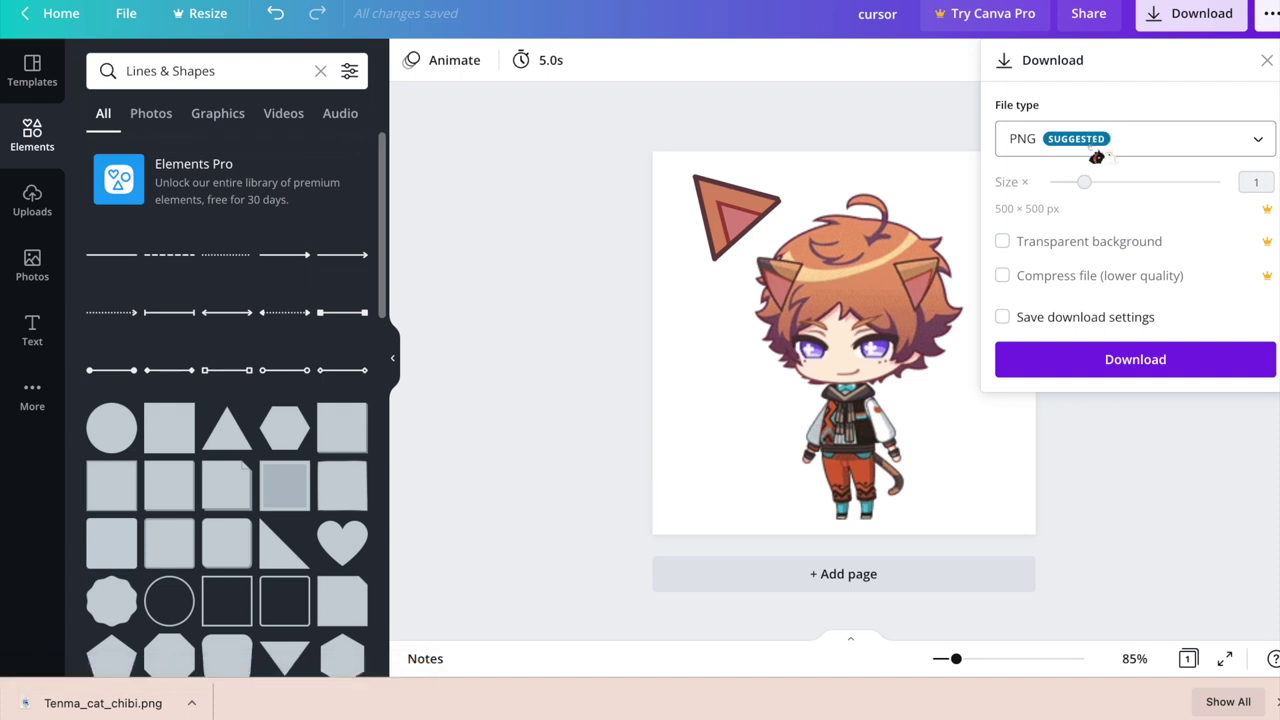
left_click(1096, 152)
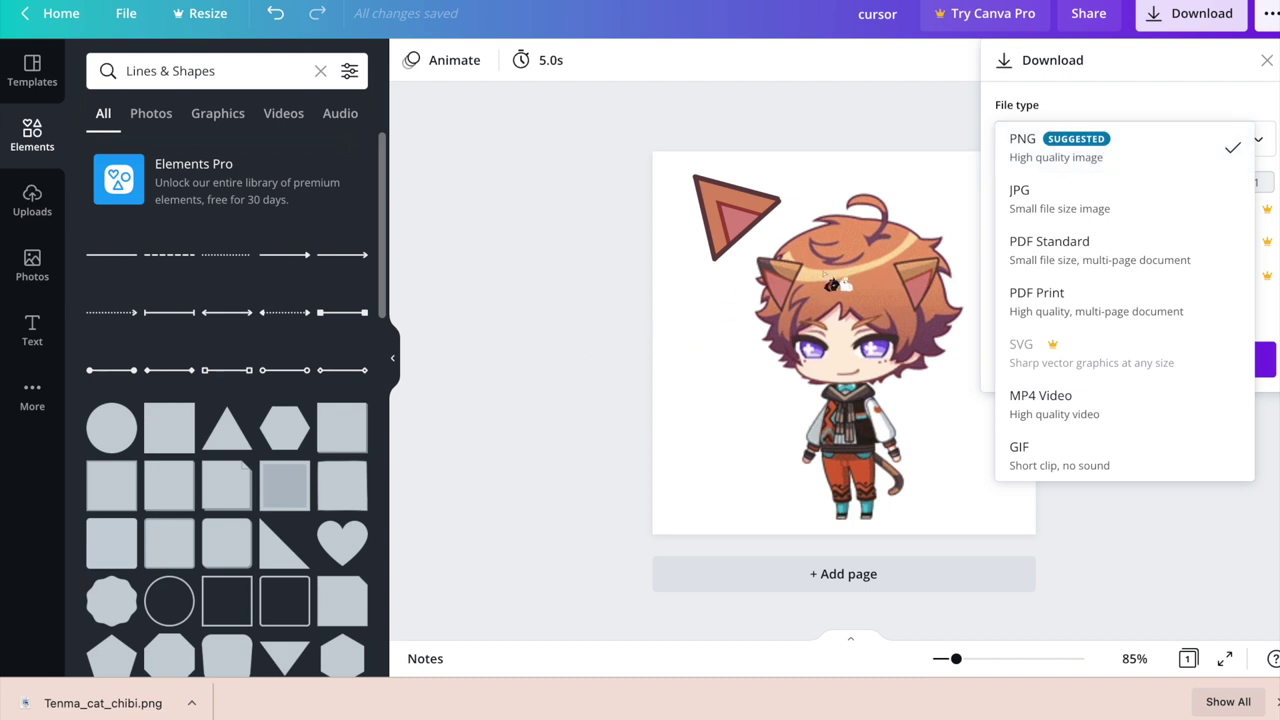
left_click(1057, 169)
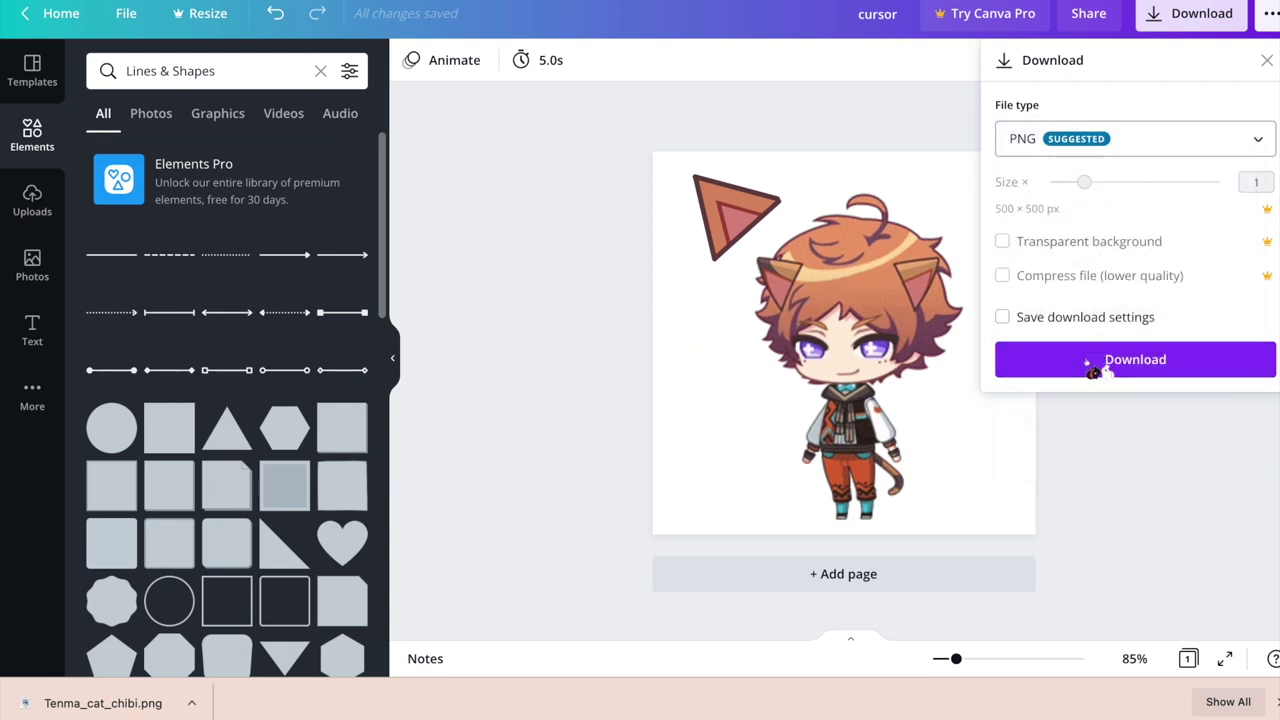
left_click(1093, 365)
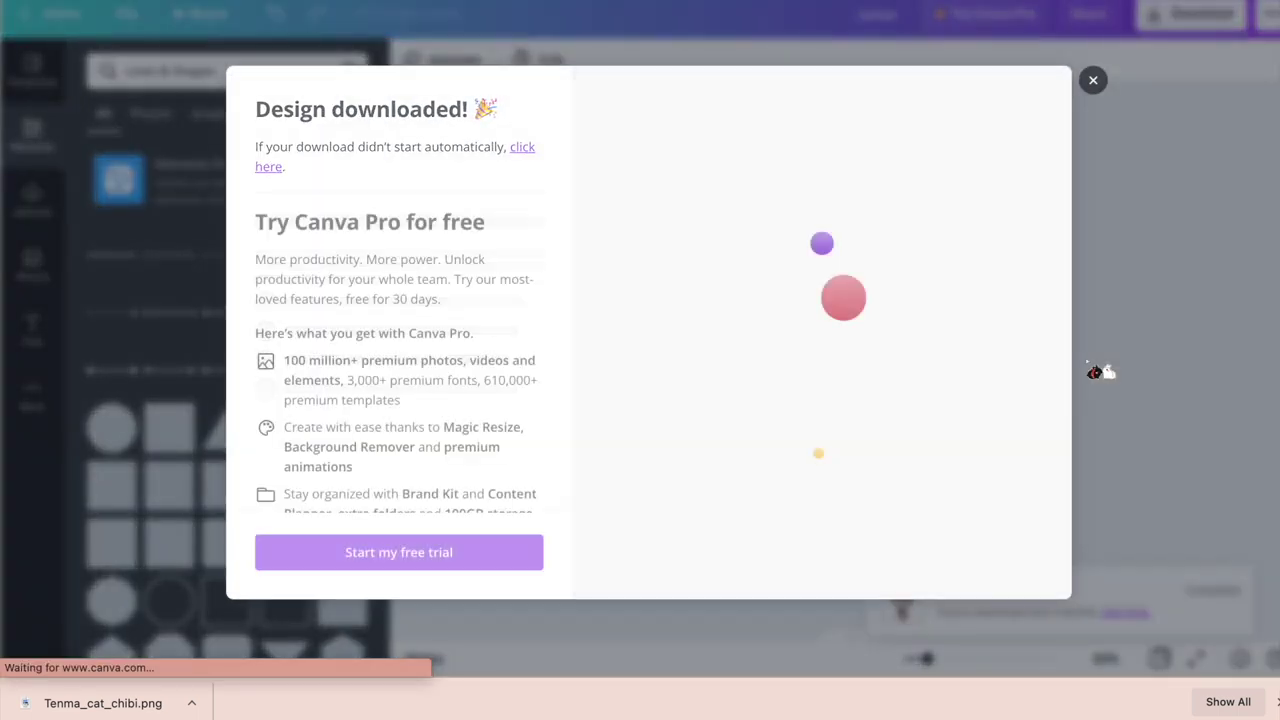
Switch to the remove.bg site and upload the downloaded cursor.png for background removal.
key("ctrl+Tab")
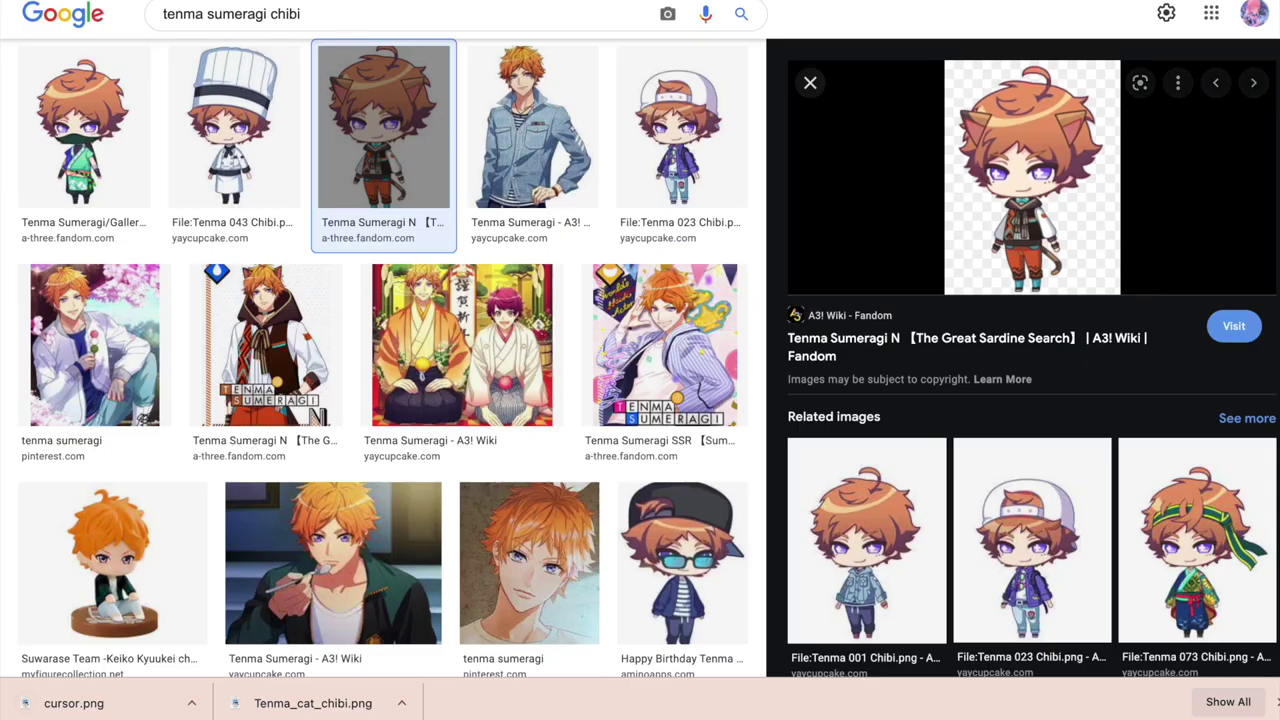
key("super+l")
type("enm")
key("Escape")
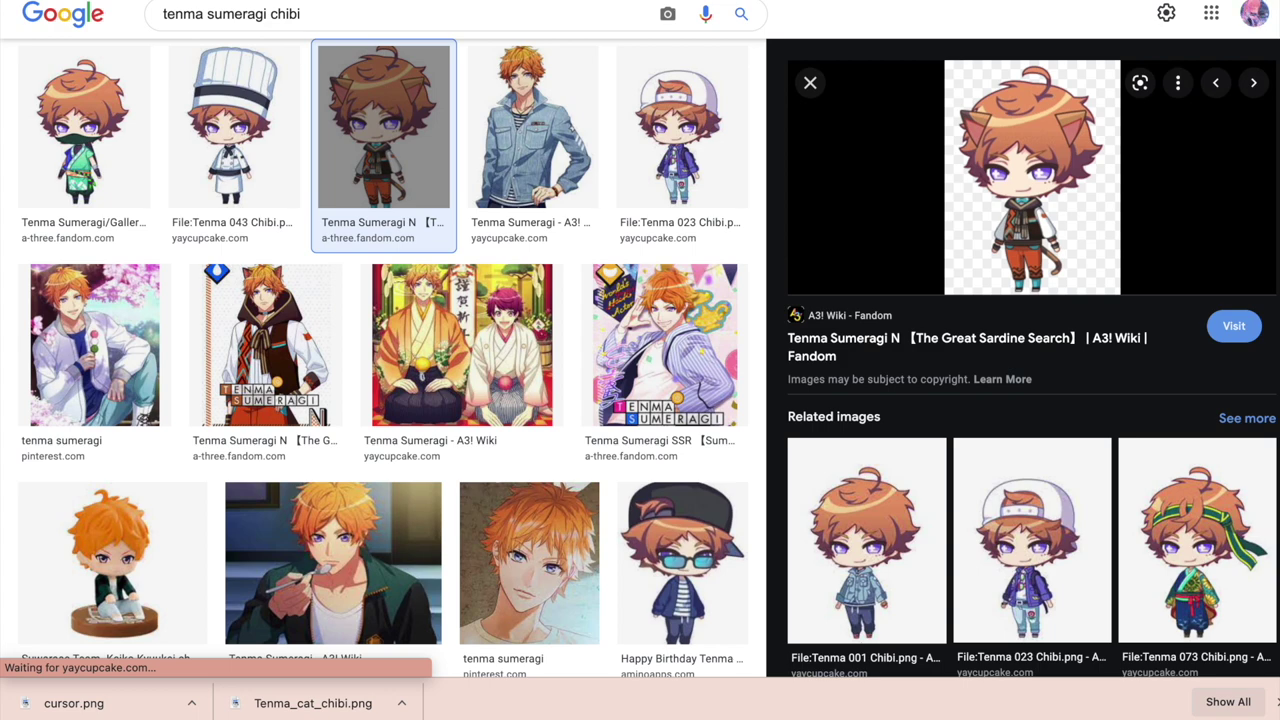
key("ctrl+Tab")
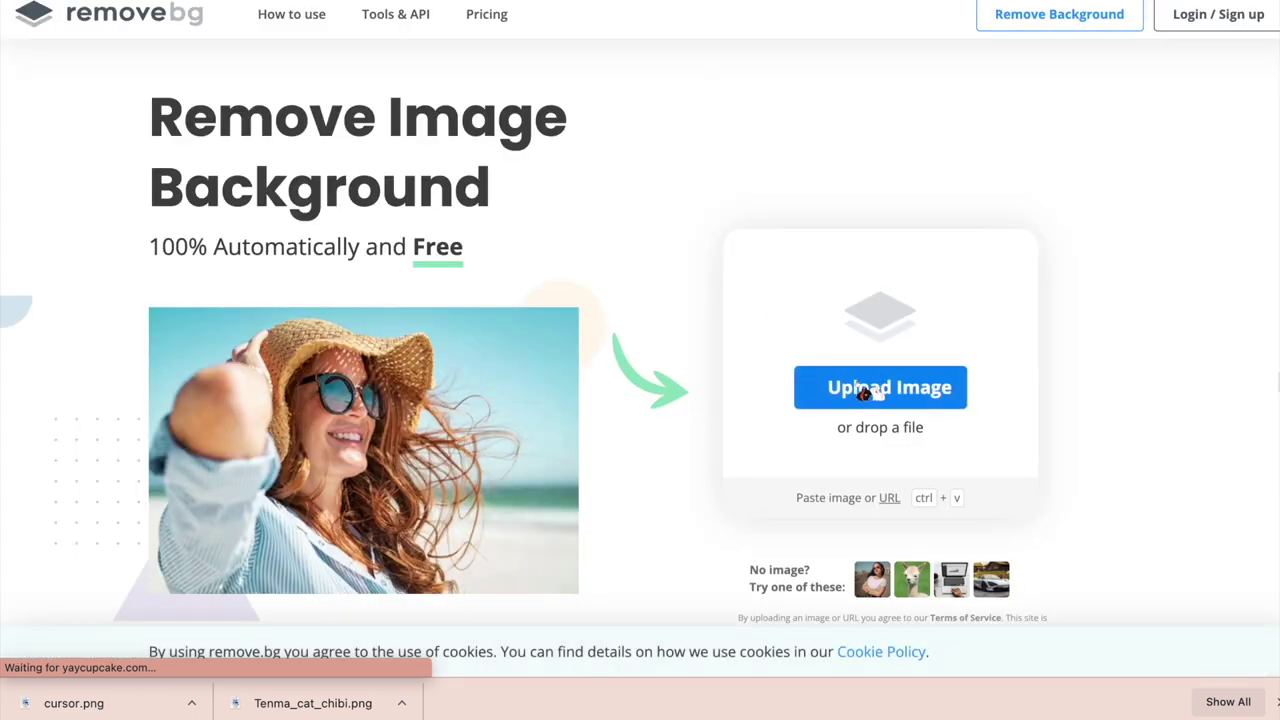
left_click(871, 391)
double_click(495, 232)
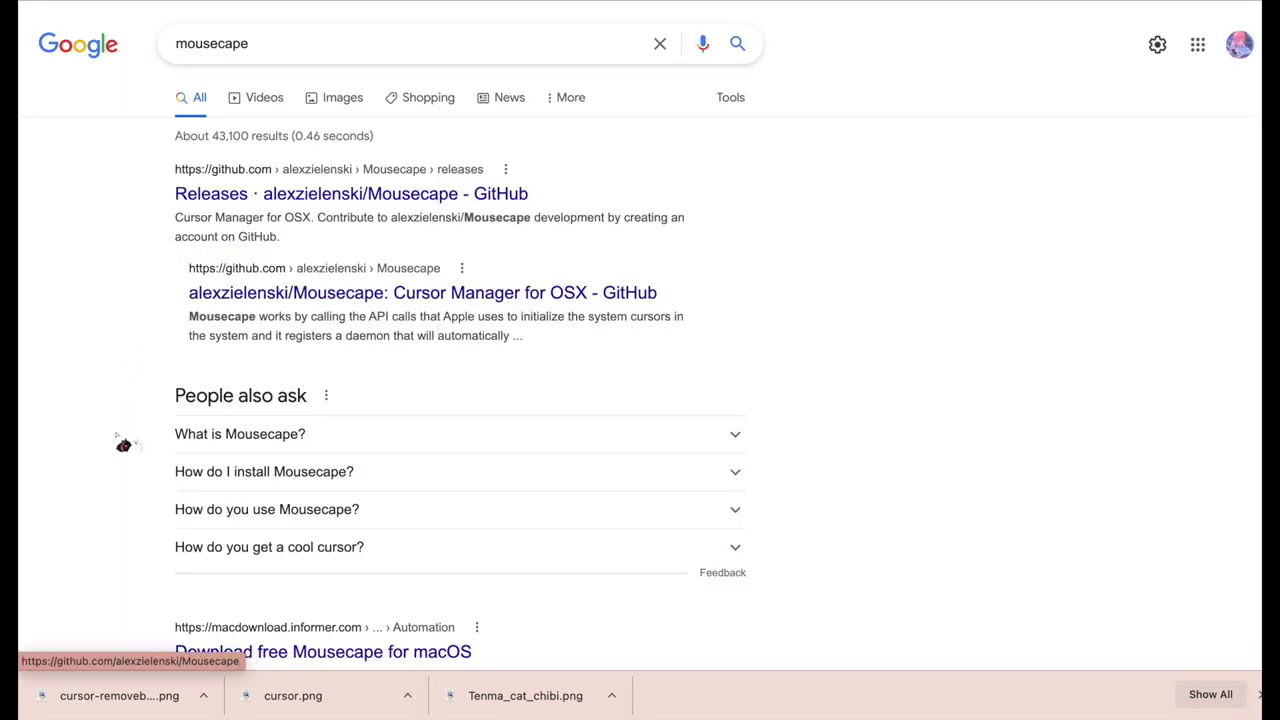
Open the Mousecape releases page on GitHub from the search results and download Mousecape_1813.zip.
scroll(123, 445, "down", 2)
scroll(232, 560, "up", 2)
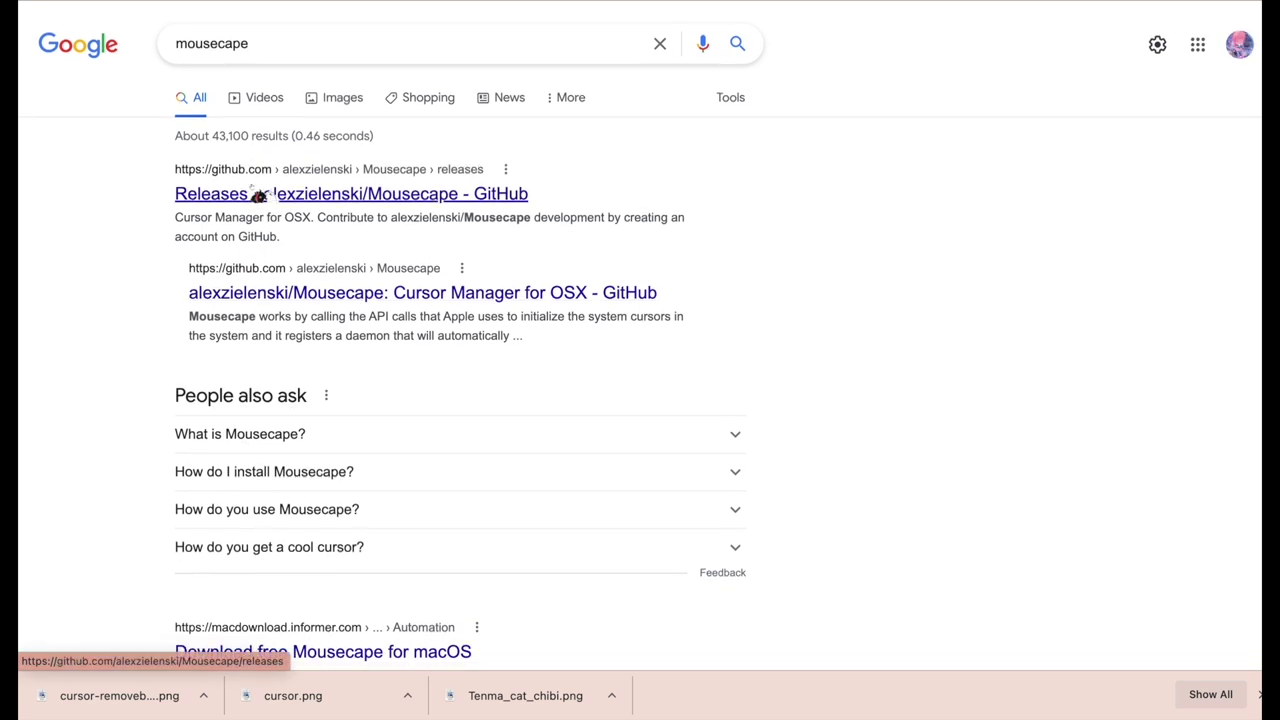
left_click(231, 204)
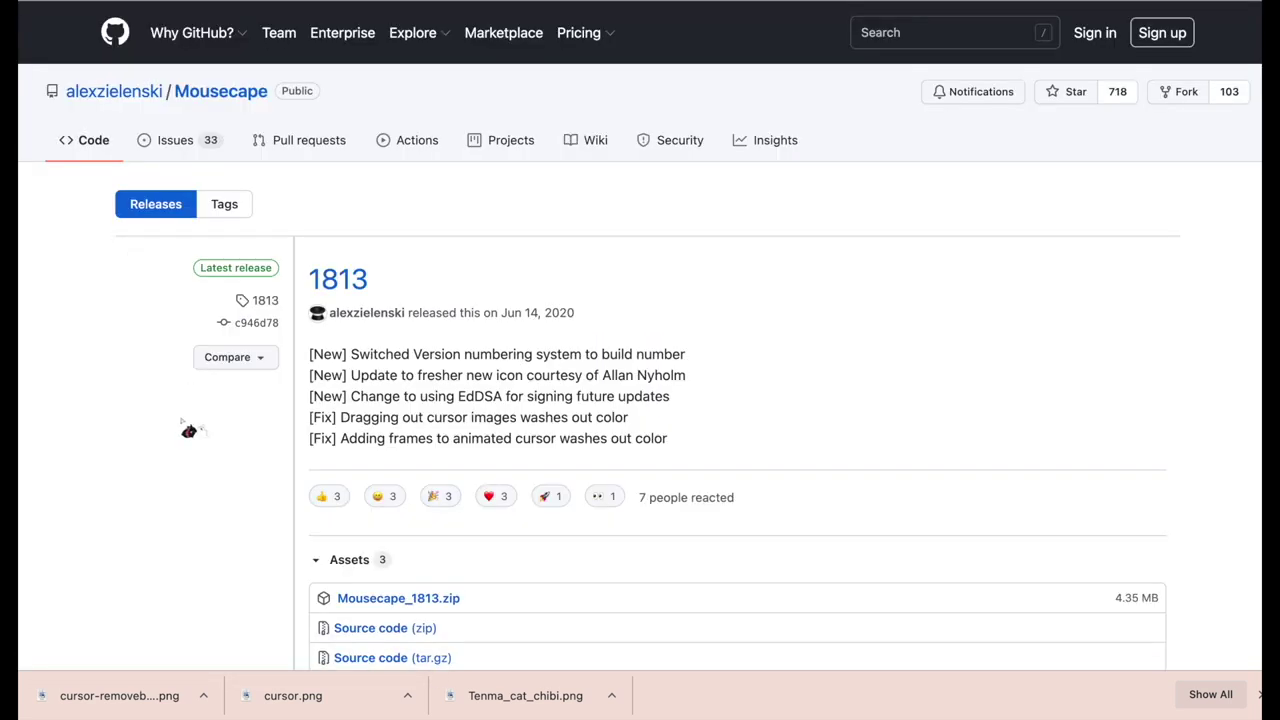
scroll(266, 489, "down", 3)
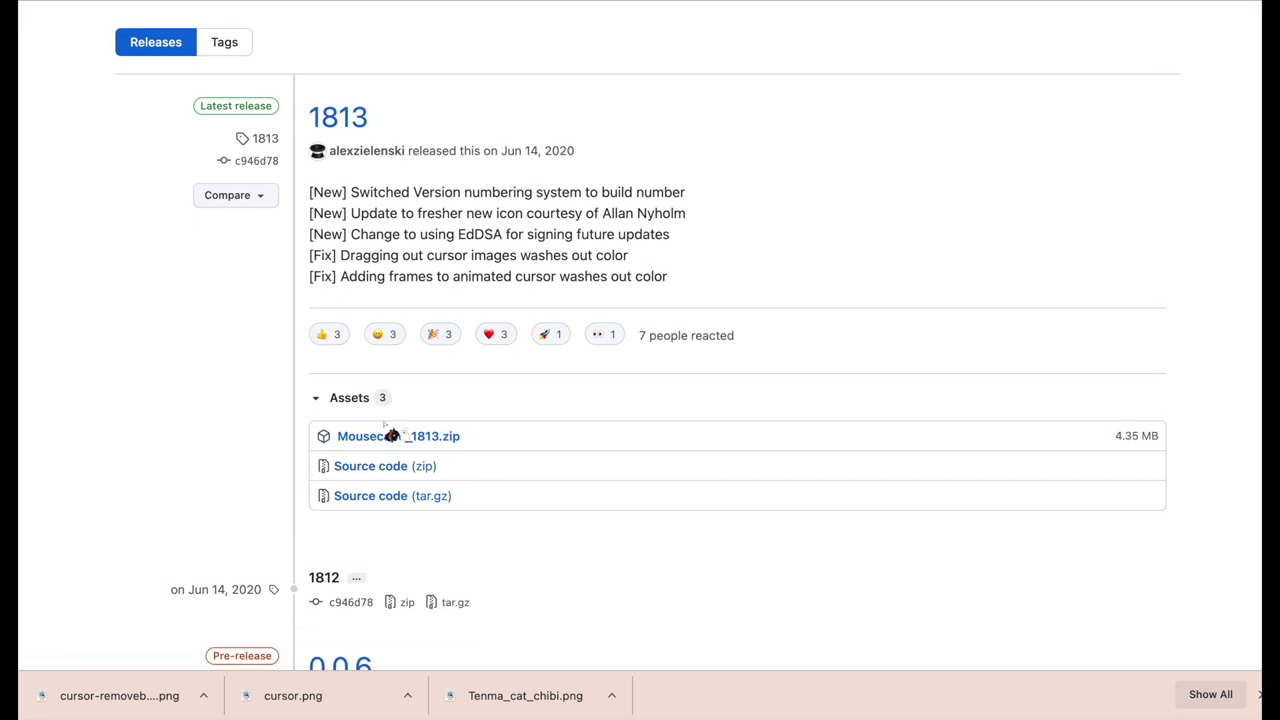
scroll(389, 443, "down", 3)
scroll(385, 441, "up", 3)
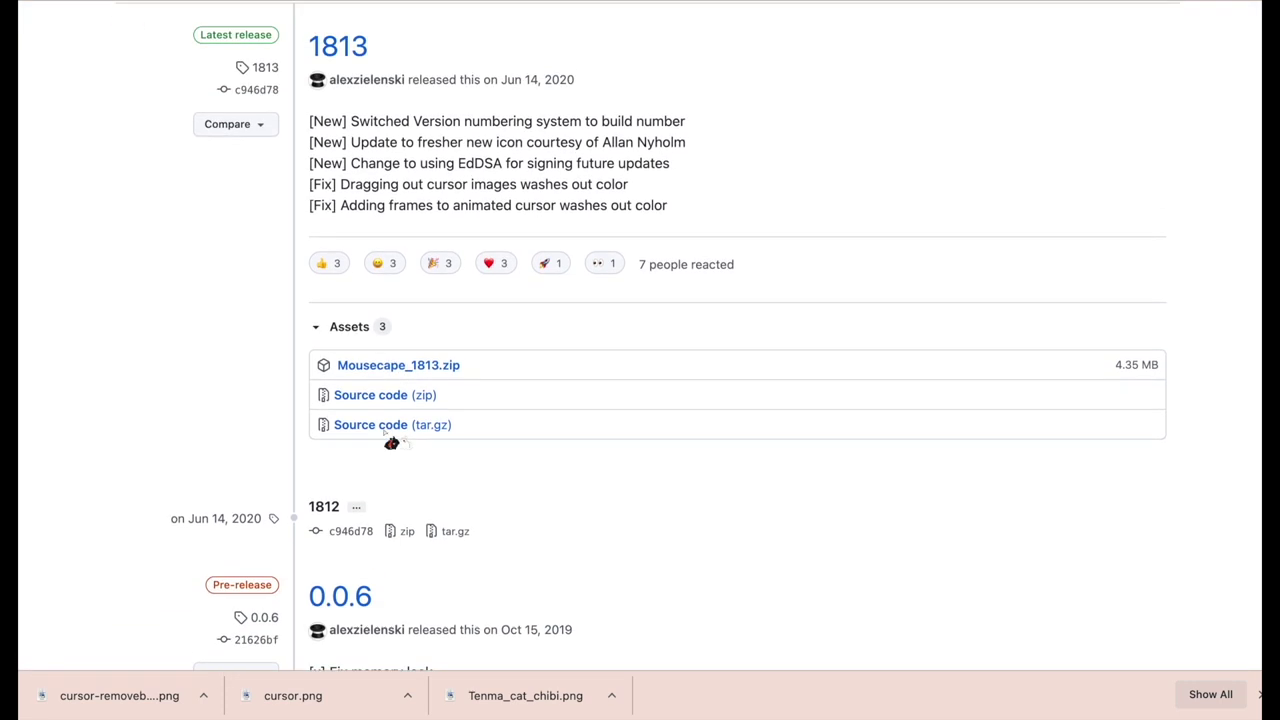
left_click(383, 421)
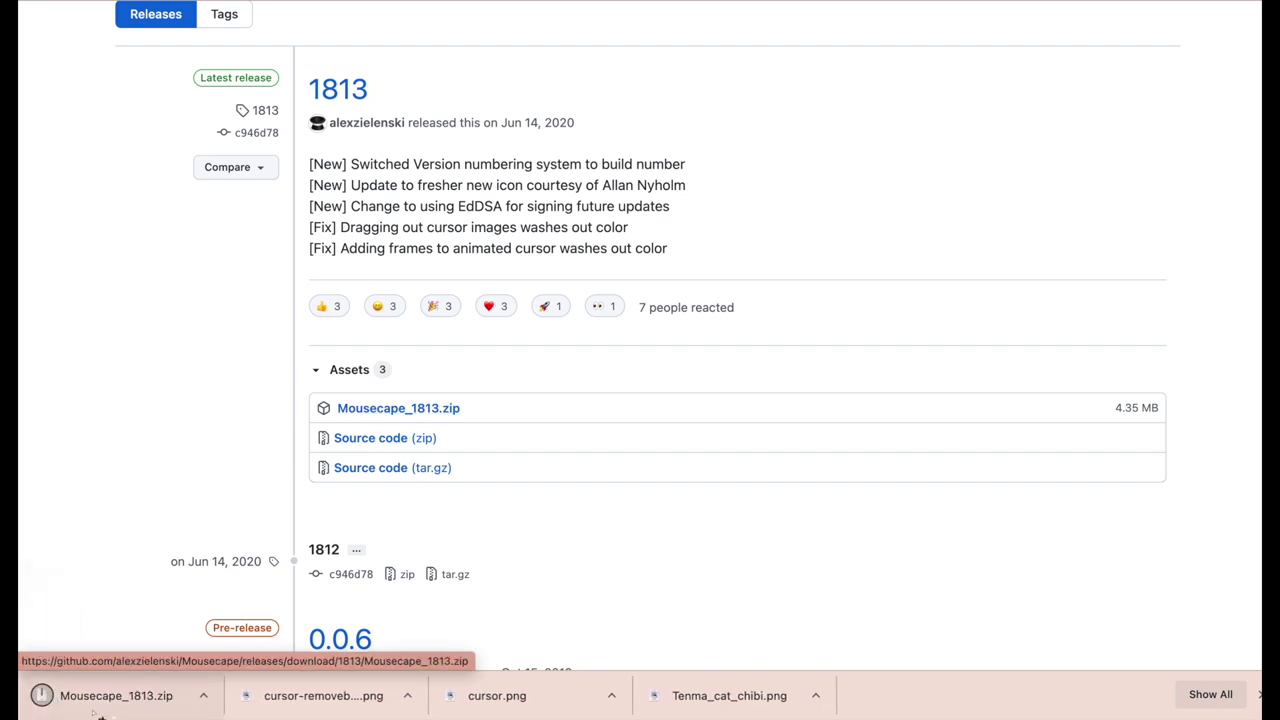
left_click(205, 698)
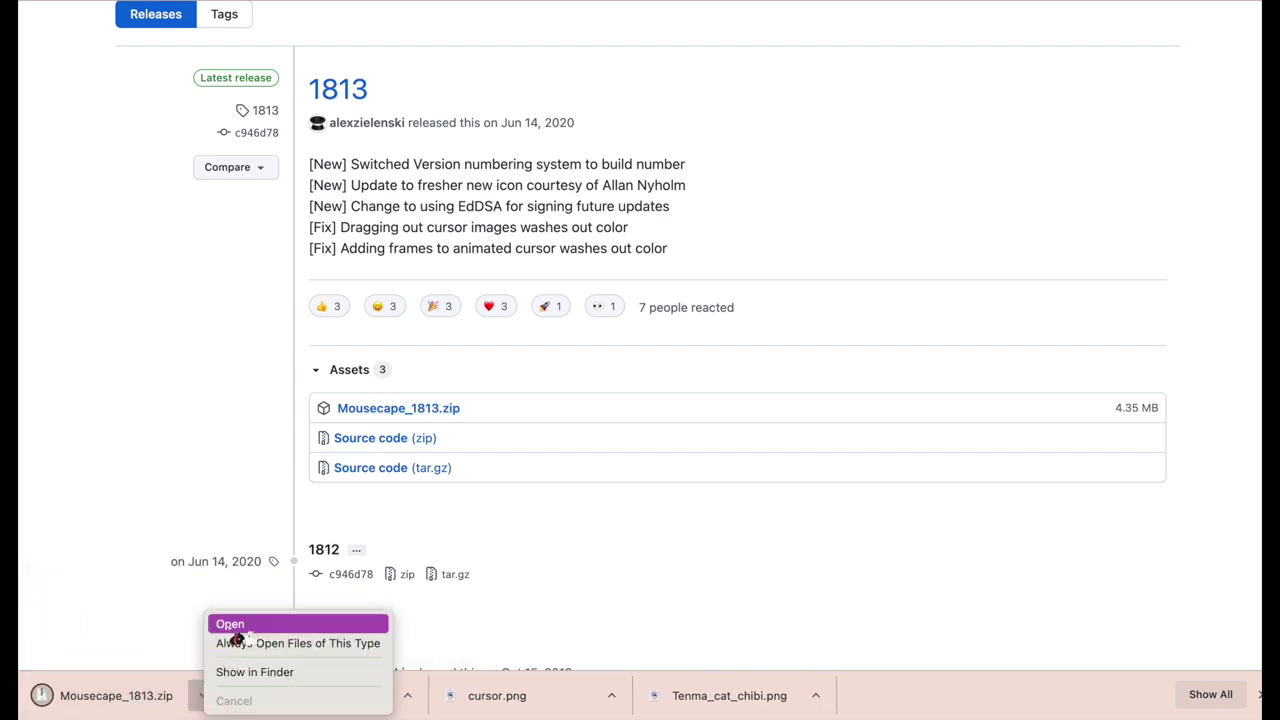
left_click(82, 562)
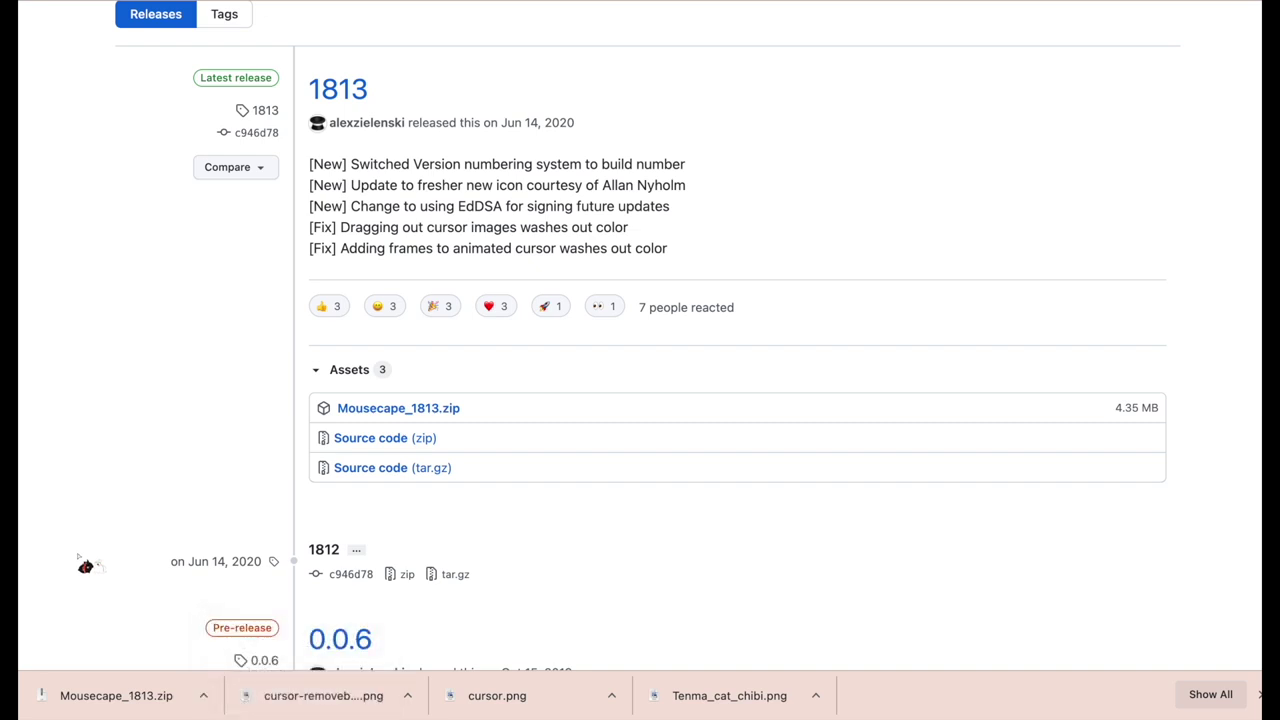
key("super+shift+4")
key("super+shift+5")
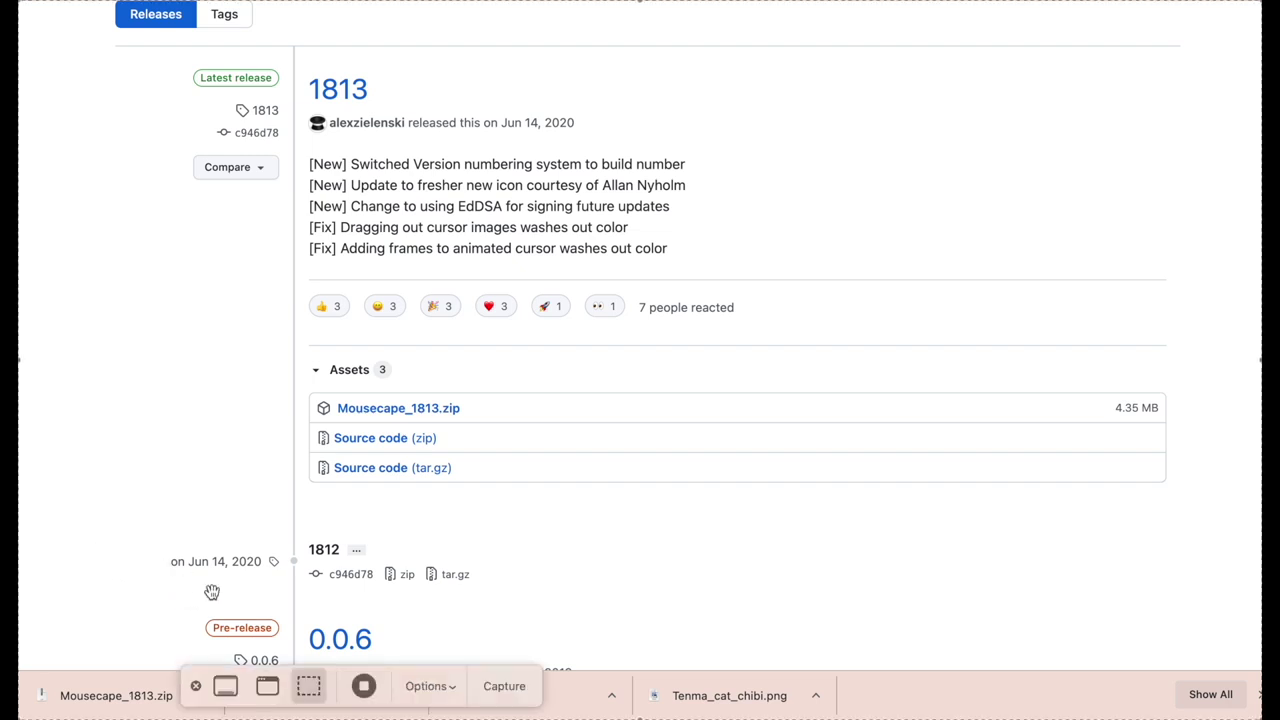
left_click(363, 686)
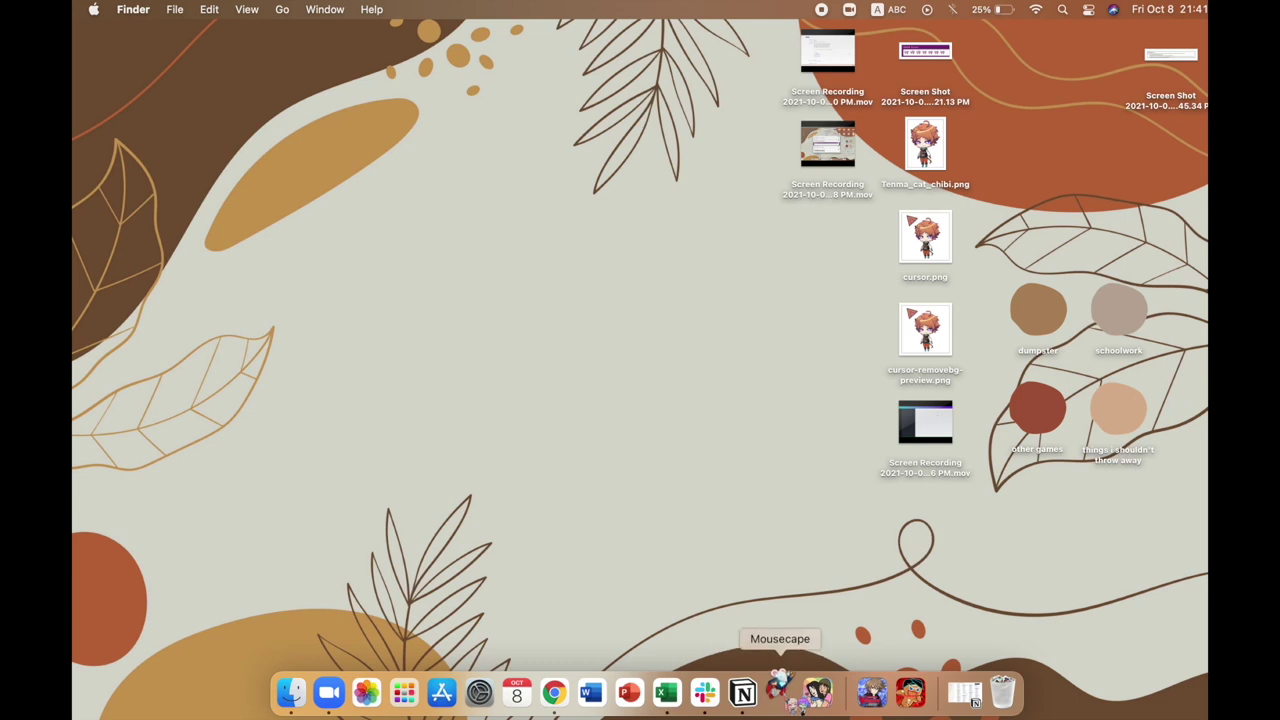
Switch to Mousecape, create a new cape and open it for editing.
left_click(780, 692)
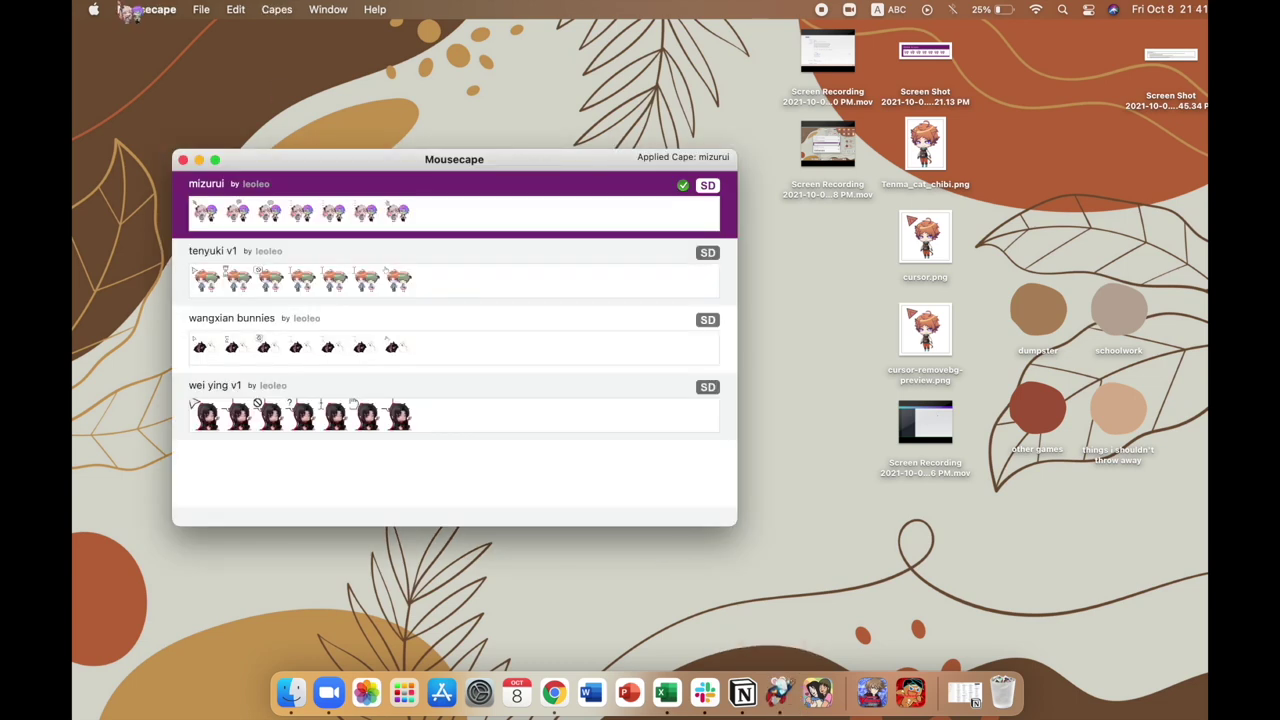
left_click(201, 10)
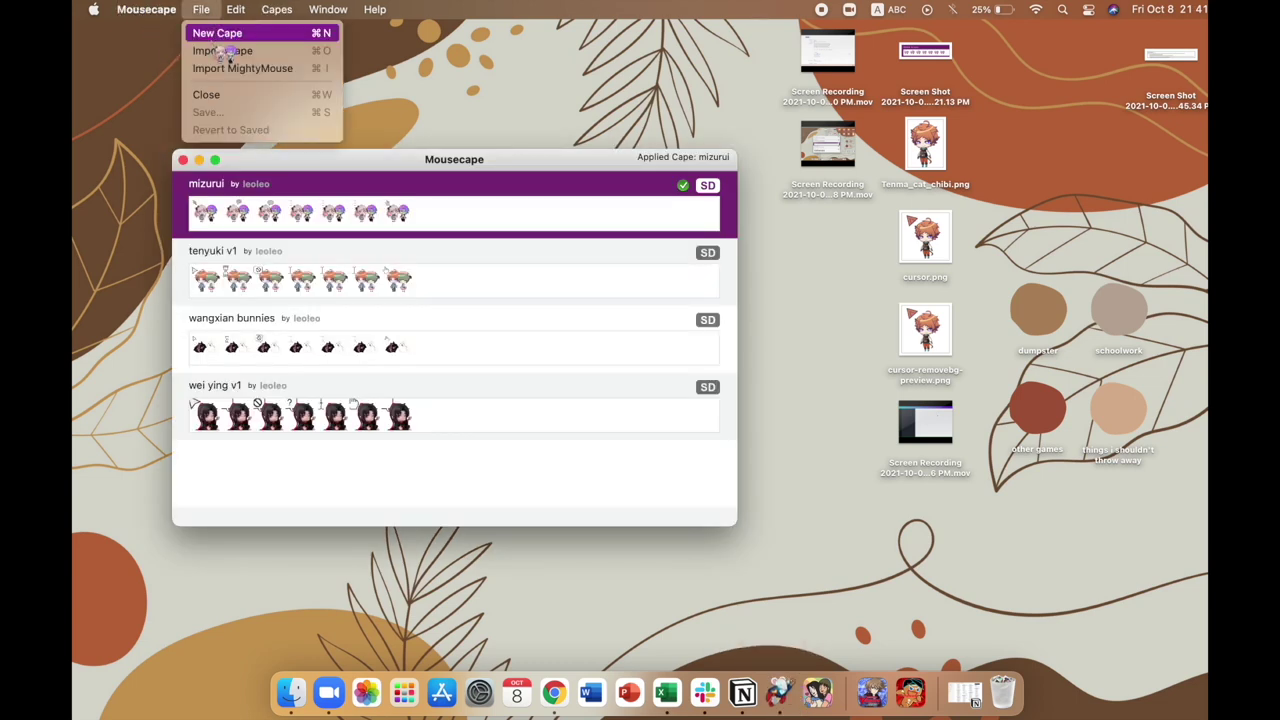
left_click(218, 38)
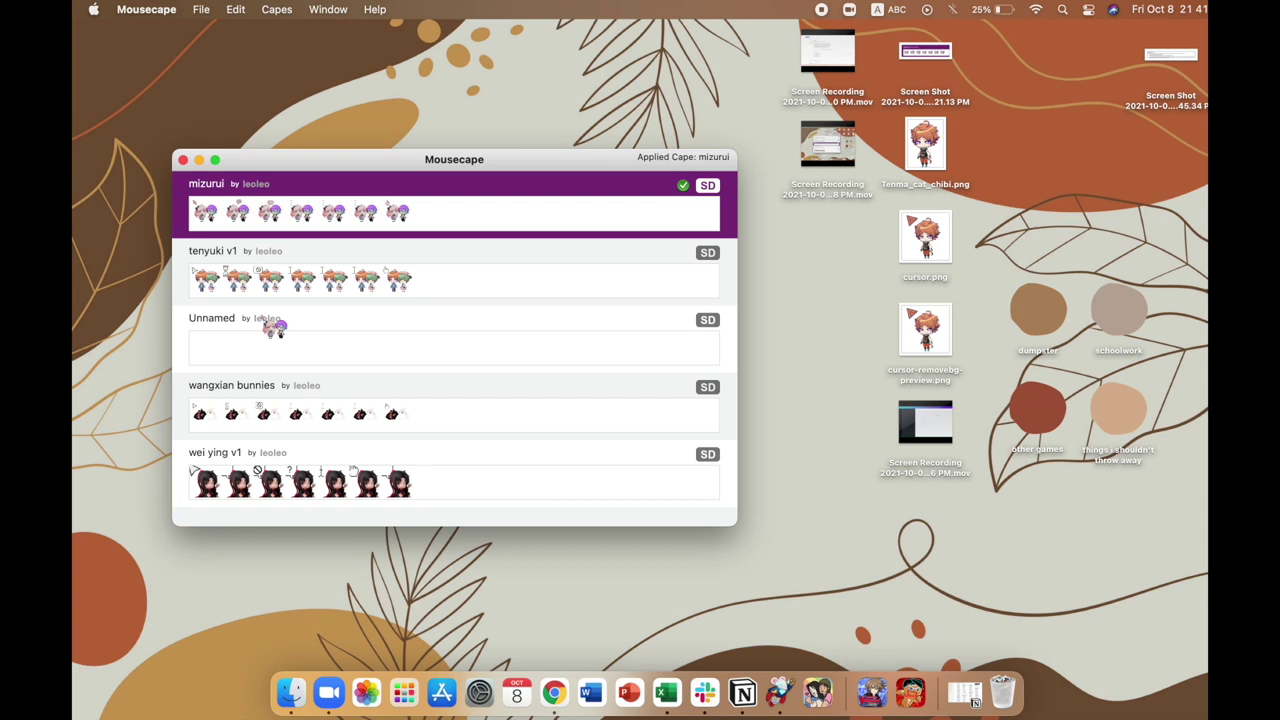
right_click(270, 322)
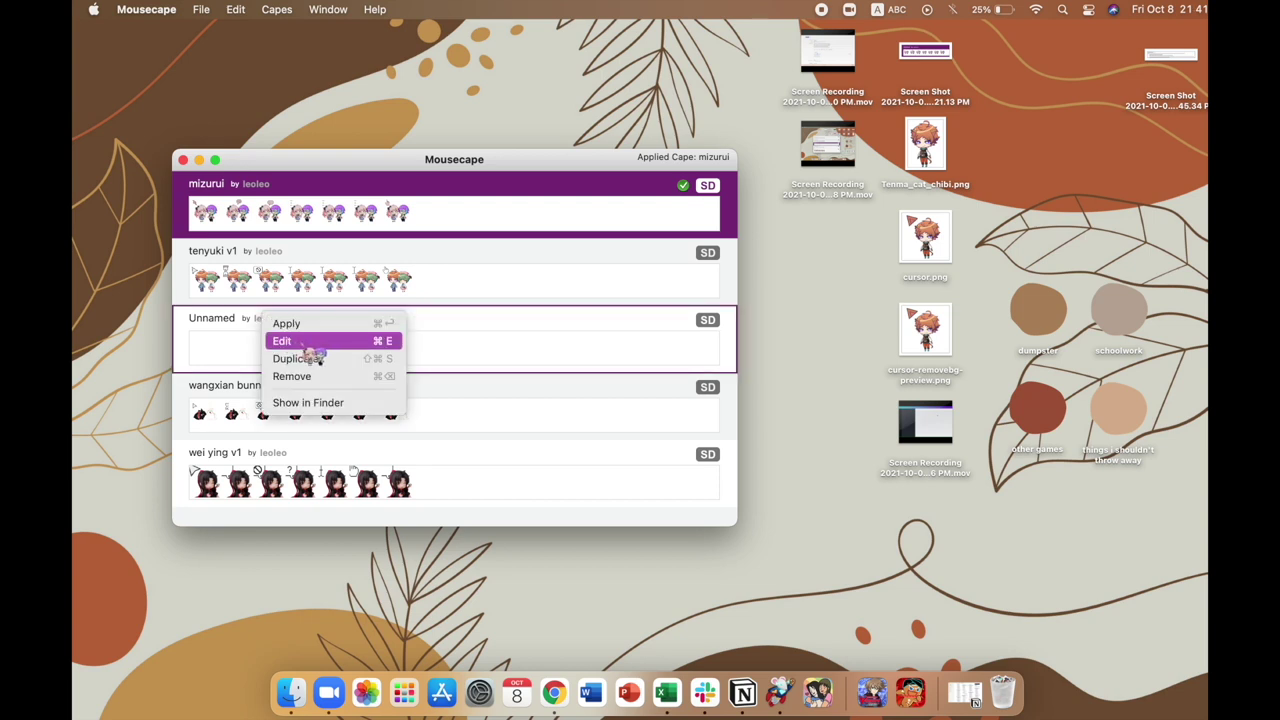
left_click(304, 343)
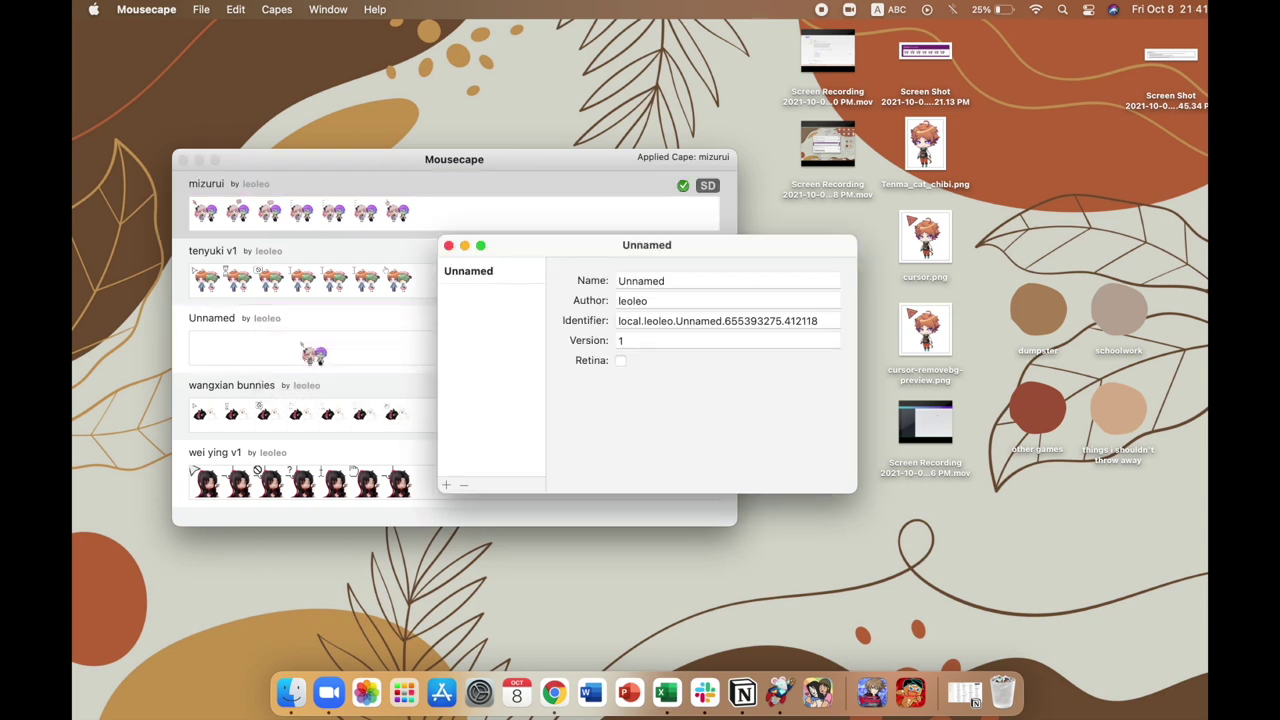
Name the new cape "tenten cursor sample".
left_click(648, 282)
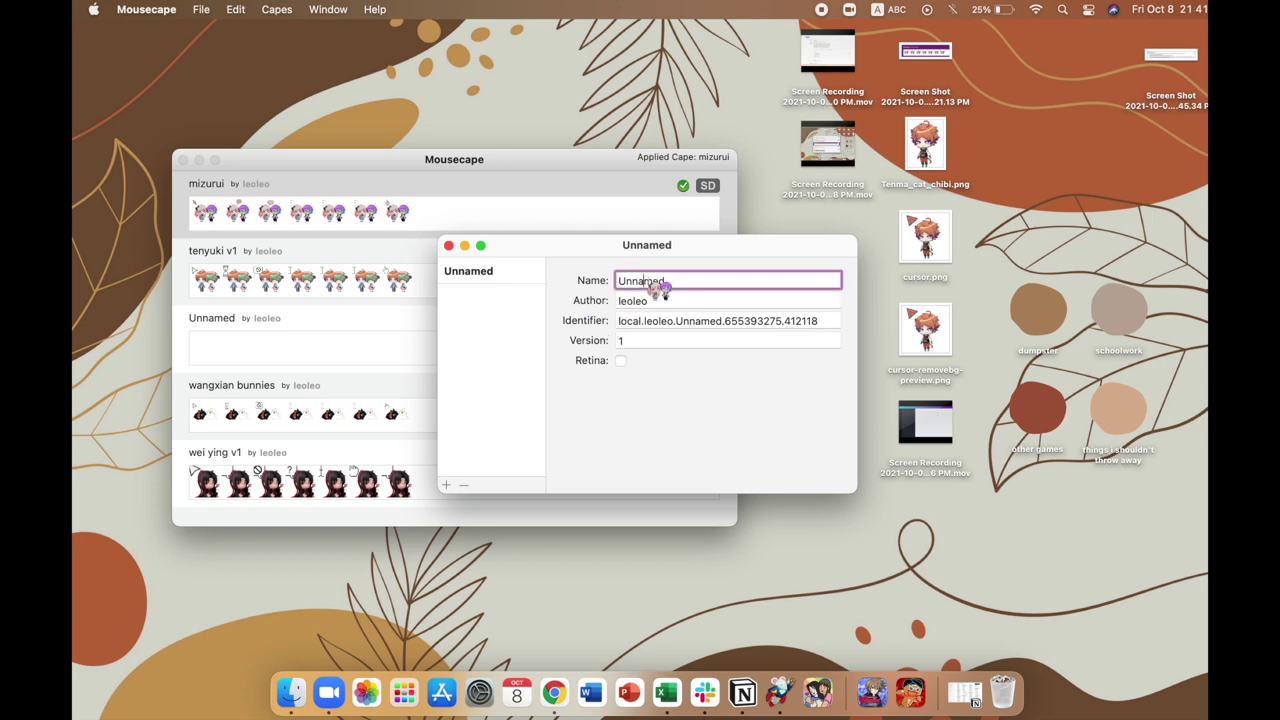
double_click(658, 284)
type("tew")
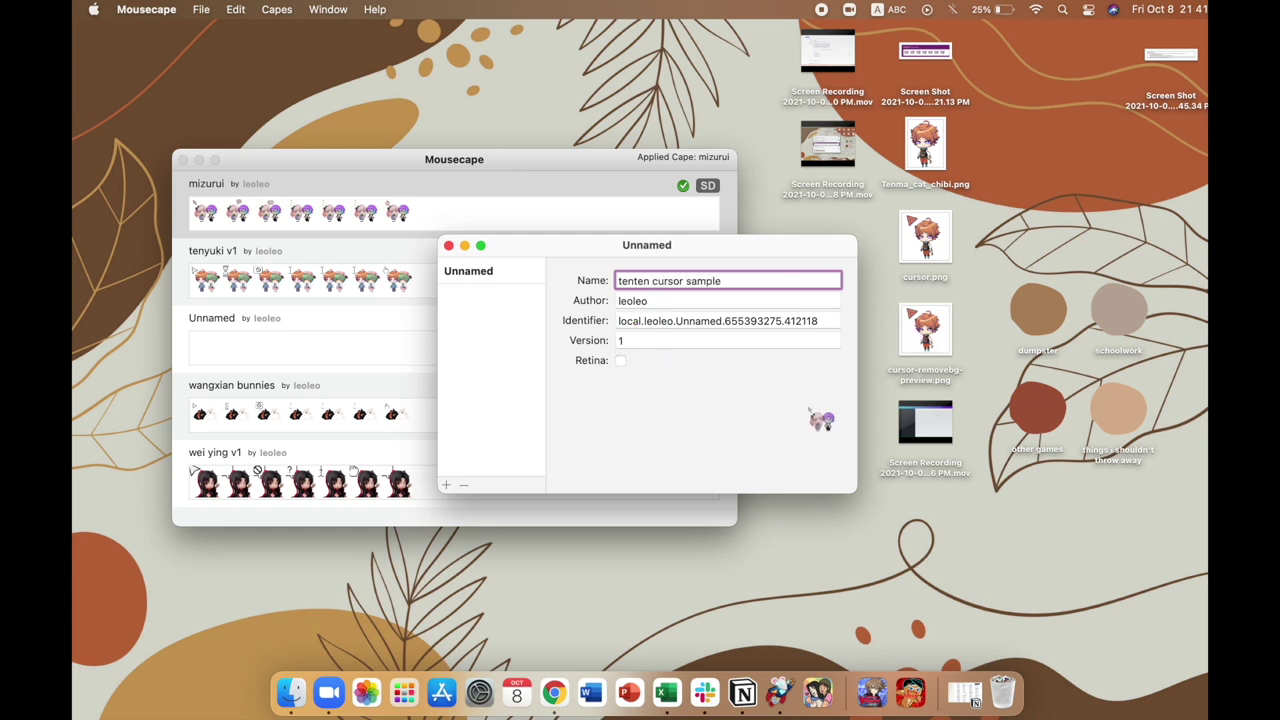
Add a cursor to the tenten cursor sample cape and set its type to Arrow.
left_click(918, 372)
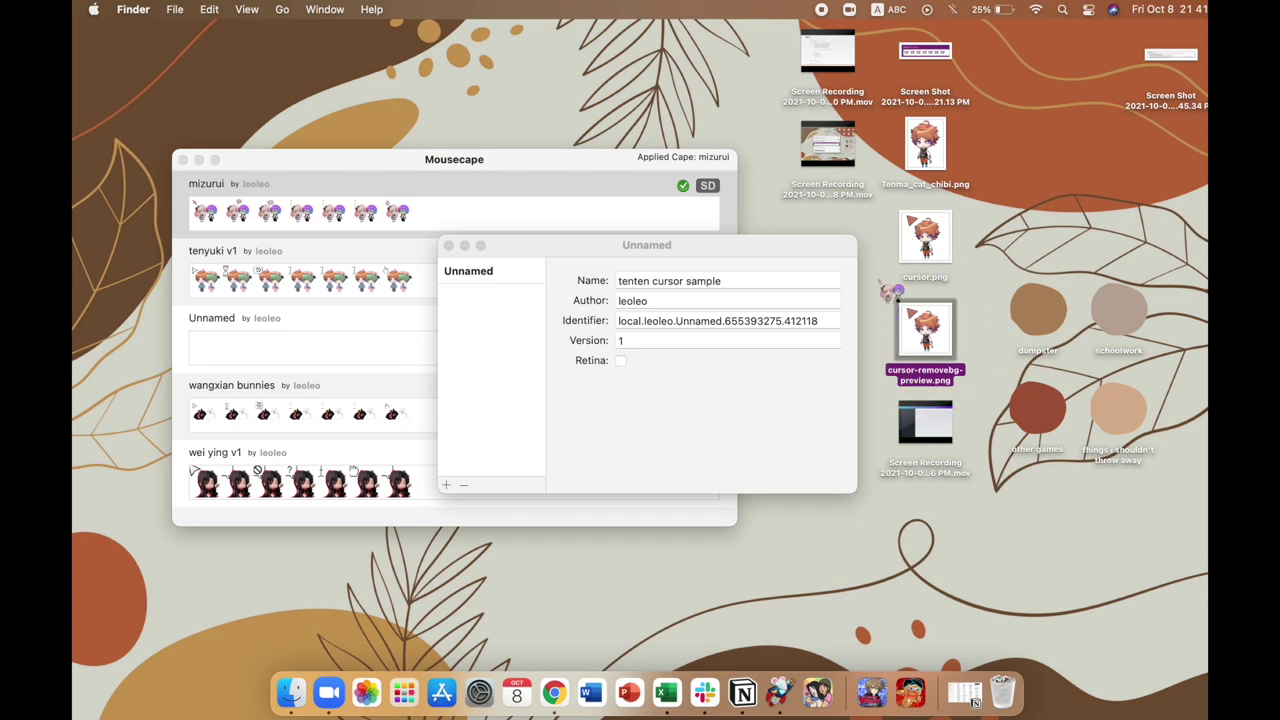
left_click(447, 486)
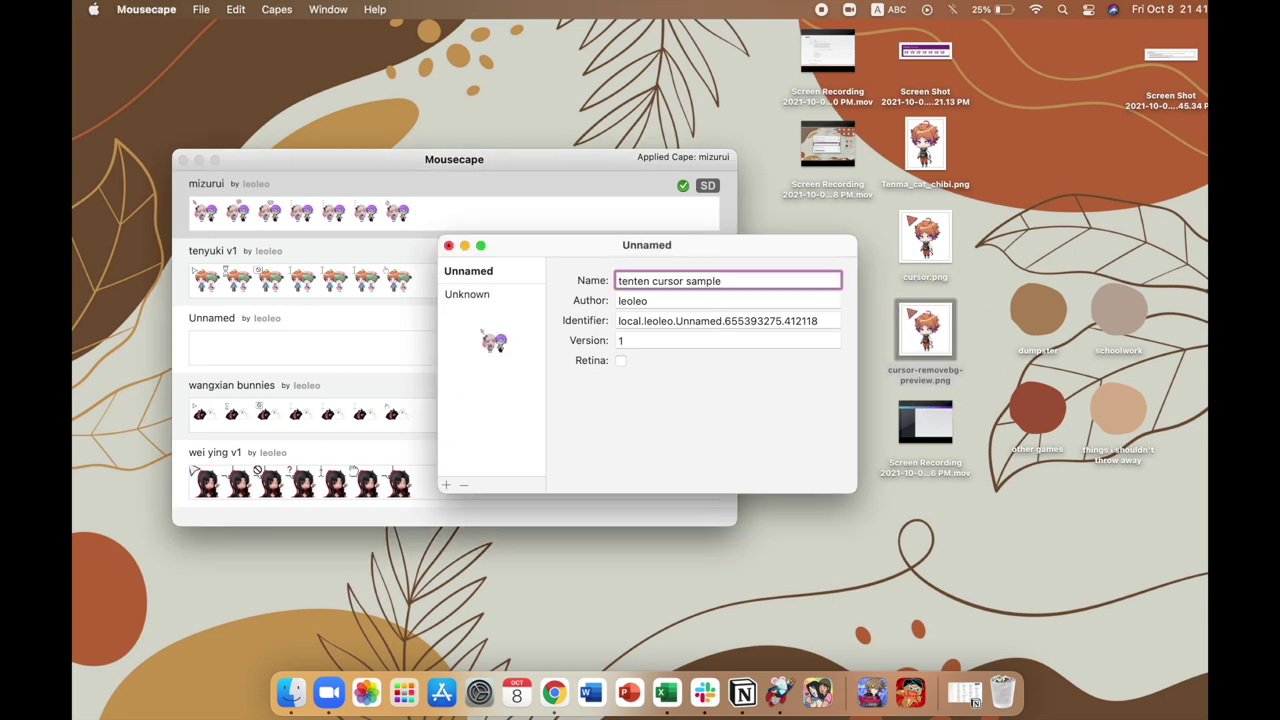
left_click(500, 295)
left_click(680, 284)
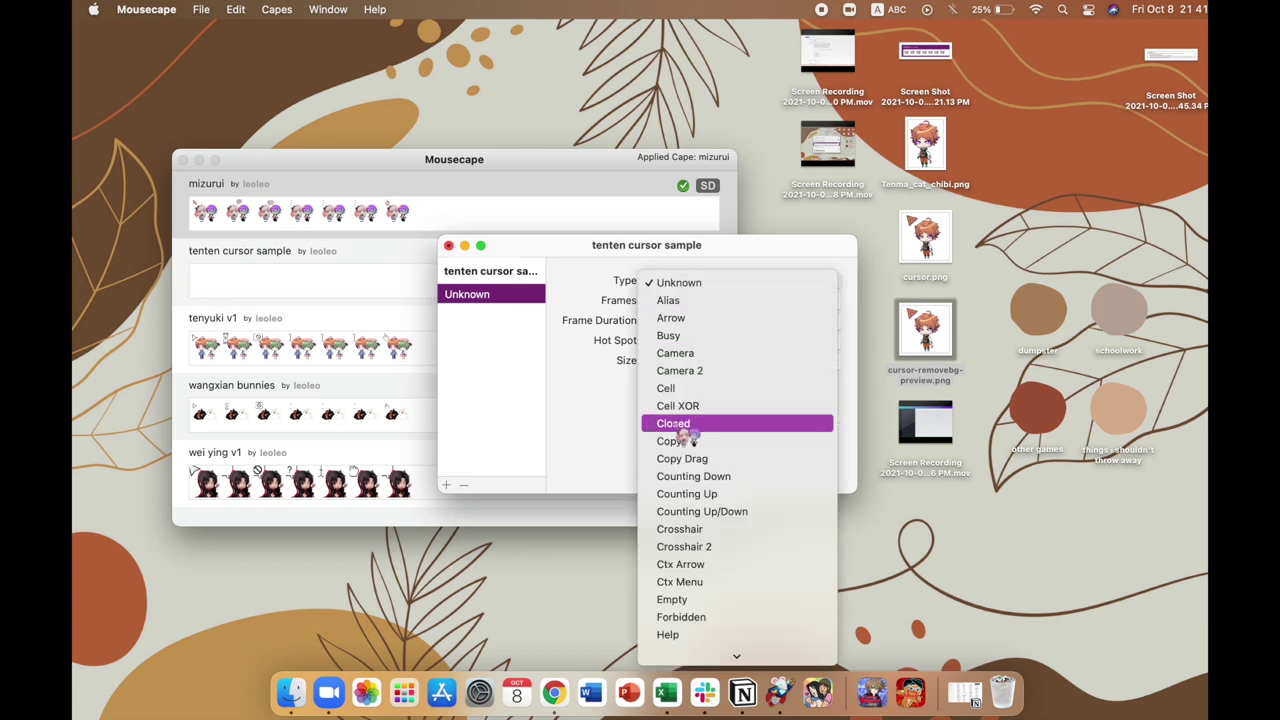
left_click(680, 320)
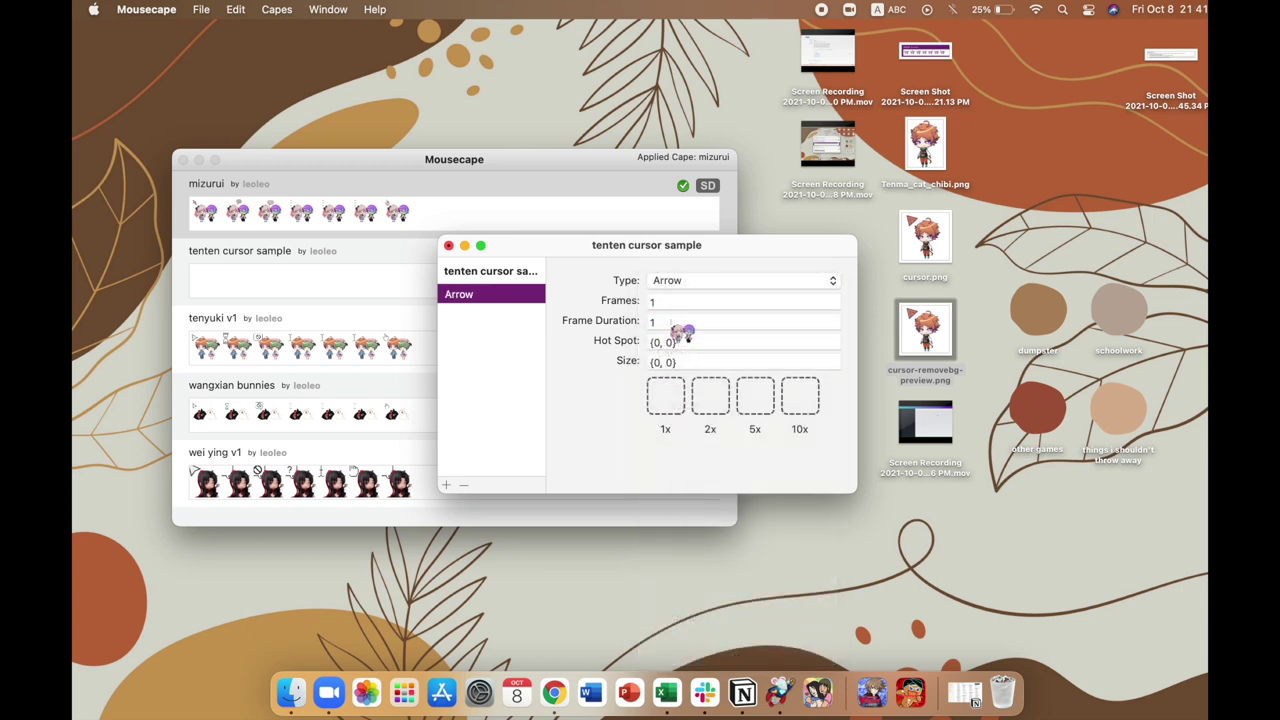
Place the cursor-removebg-preview.png image from the desktop in the Arrow cursor's 10x slot, leaving the 5x slot empty.
left_click_drag(940, 330, 757, 394)
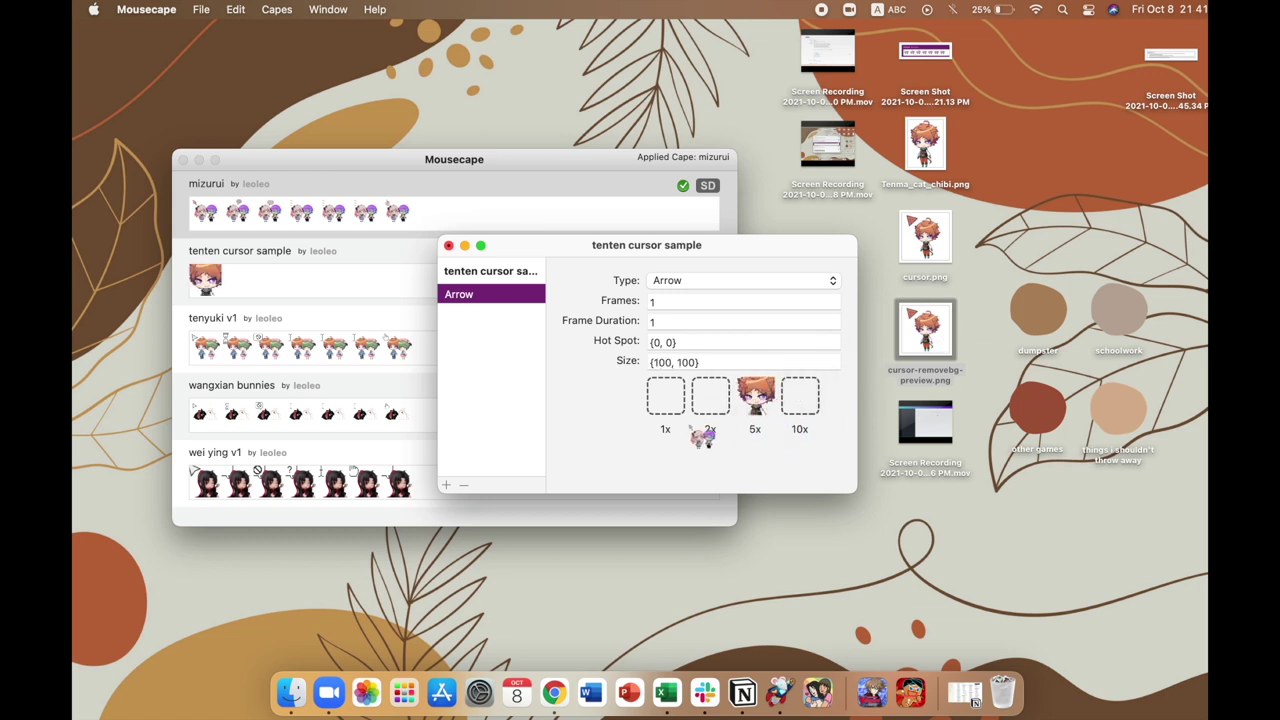
left_click_drag(925, 330, 798, 393)
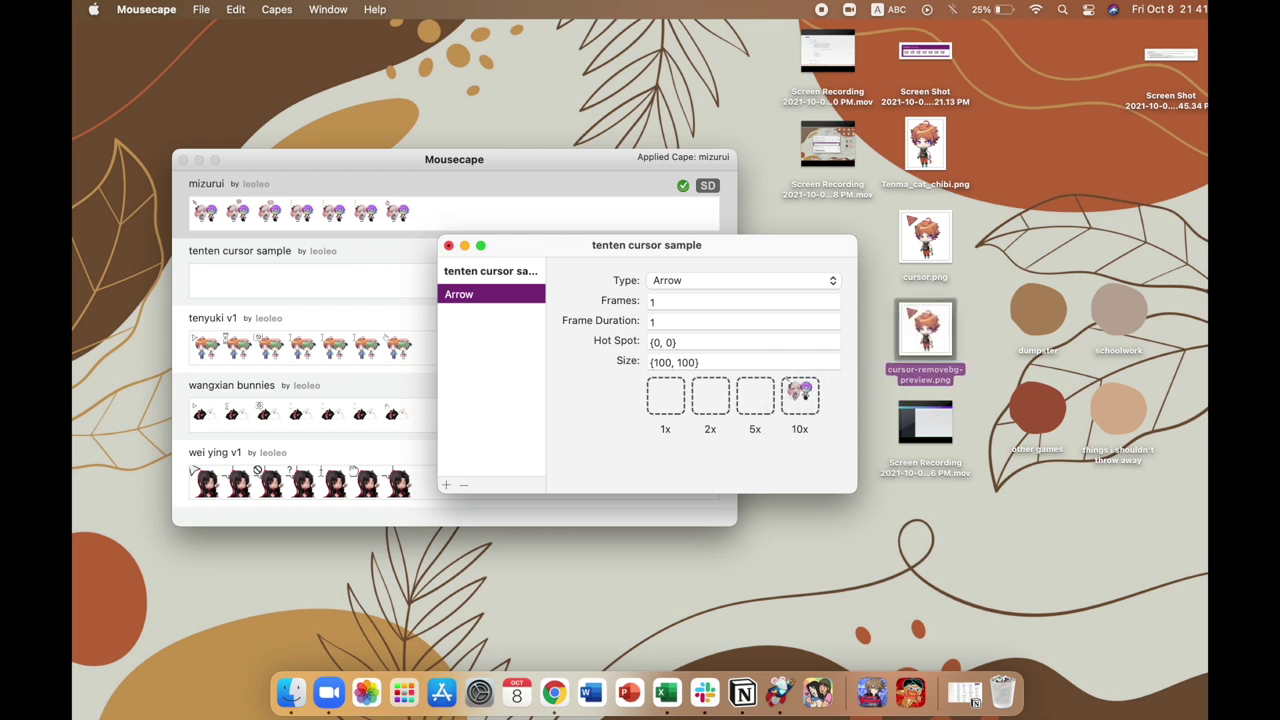
left_click_drag(925, 330, 800, 390)
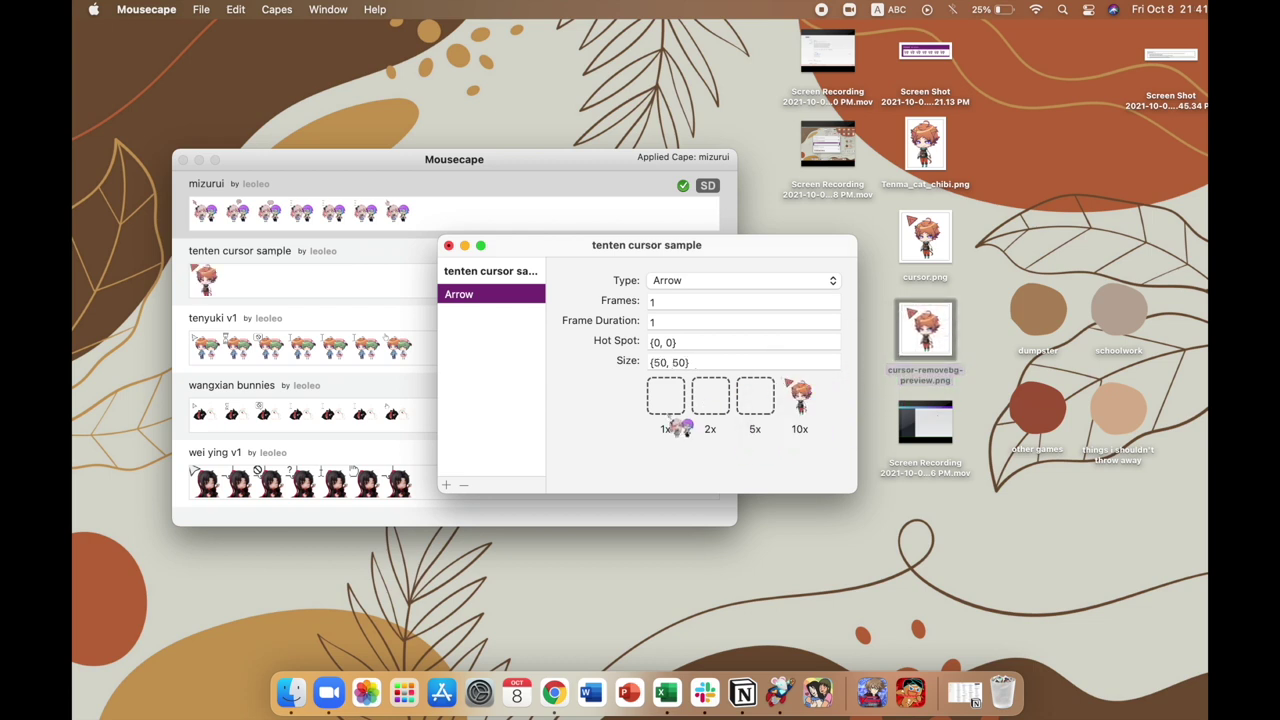
Set the Arrow cursor's hot spot to {7, 4}.
left_click(656, 341)
left_click(686, 342)
left_click_drag(686, 342, 648, 345)
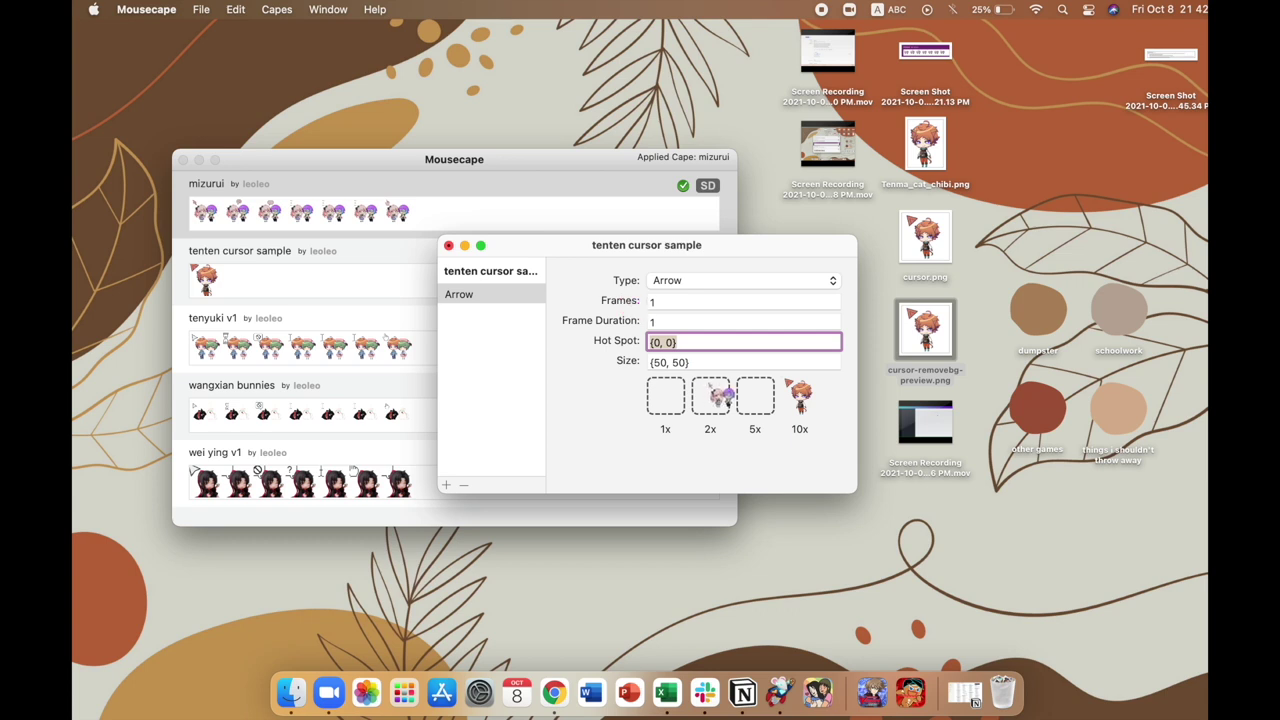
left_click(677, 344)
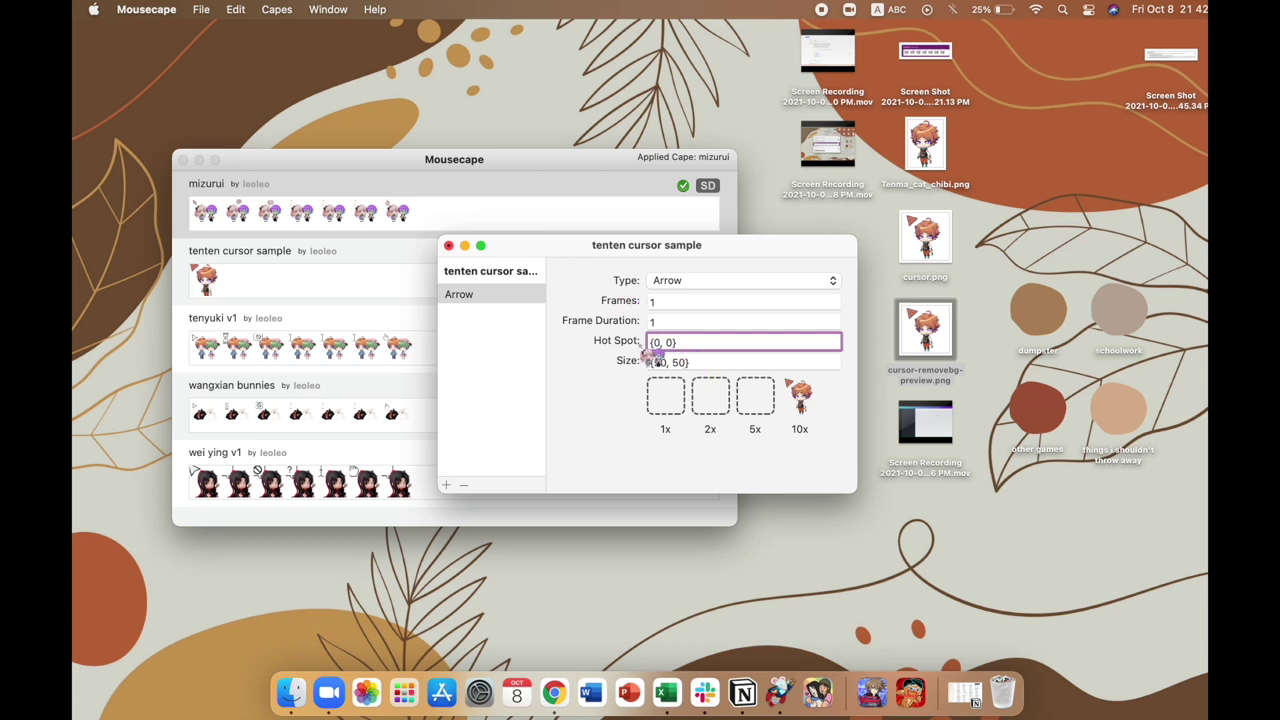
left_click(661, 344)
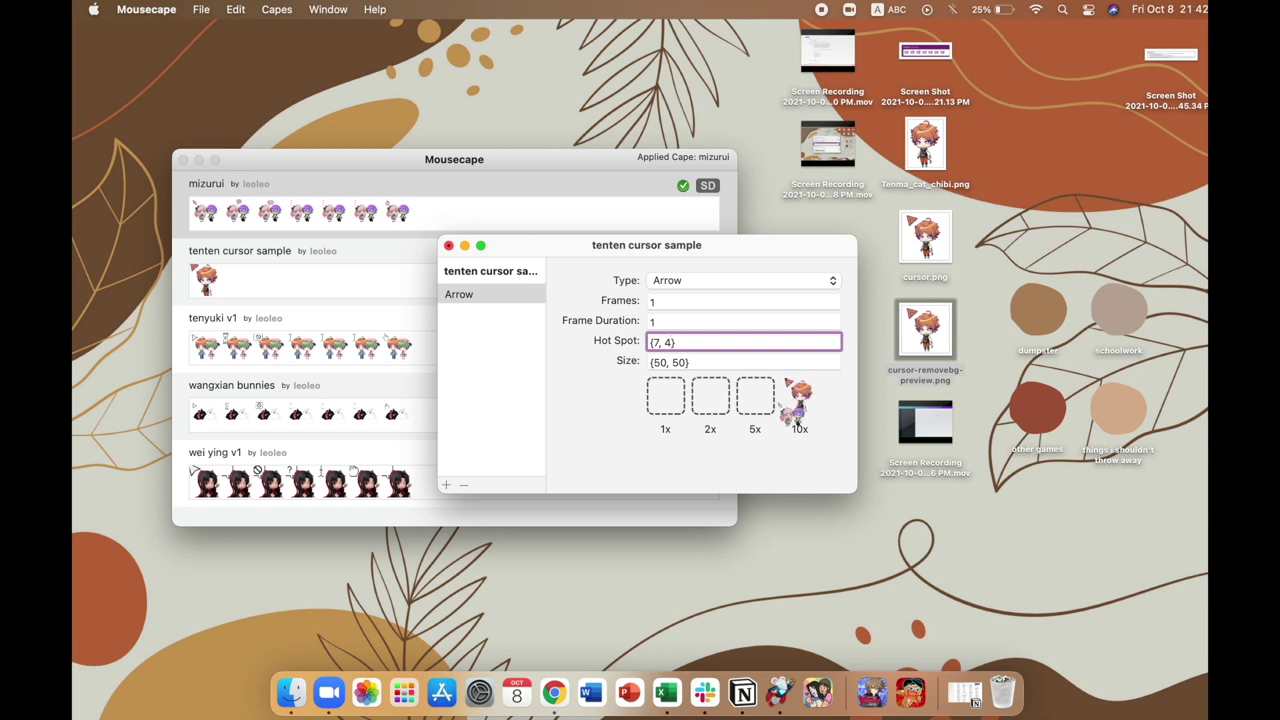
left_click(508, 293)
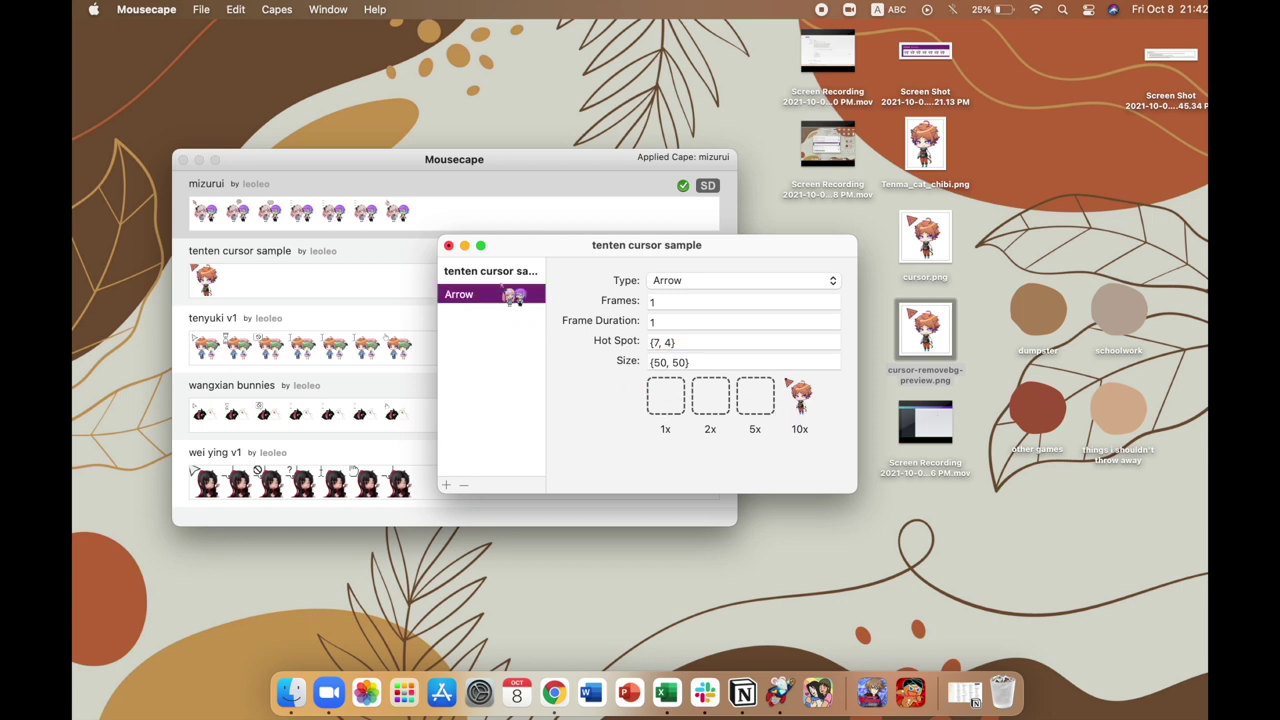
Save and close the edited cape, and apply tenten cursor sample as the active cape.
left_click(449, 246)
left_click(597, 421)
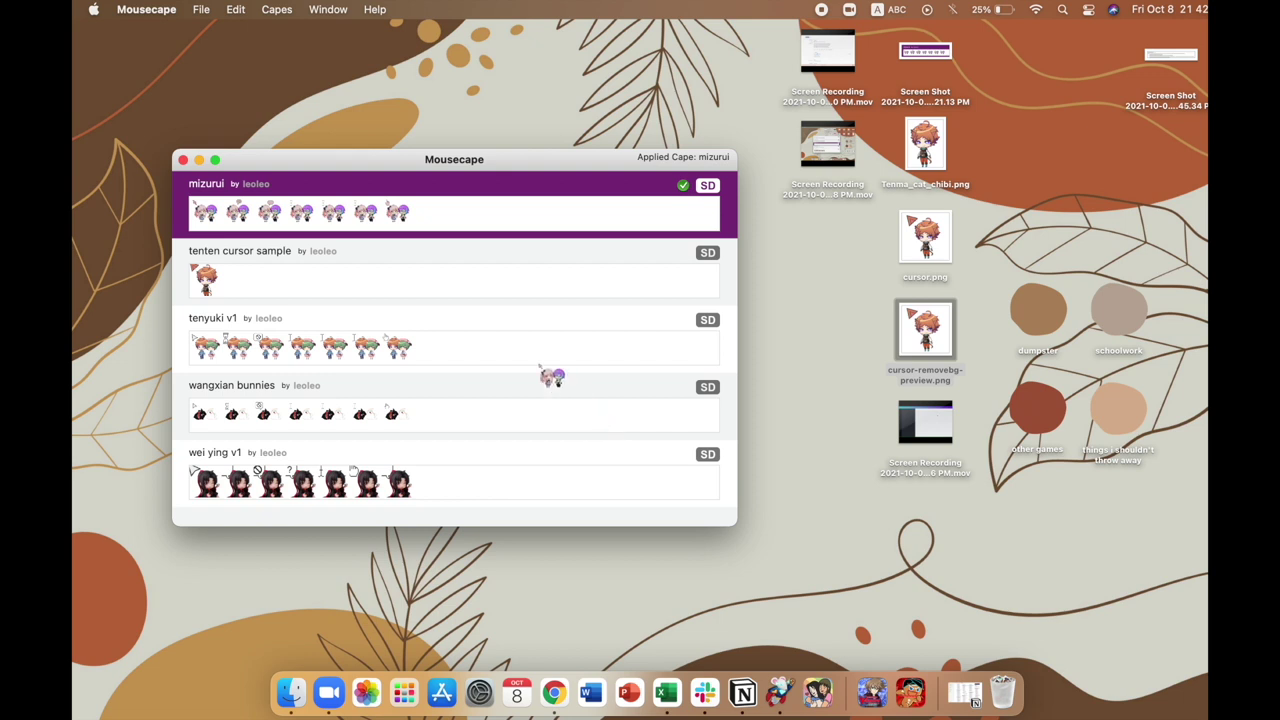
double_click(534, 285)
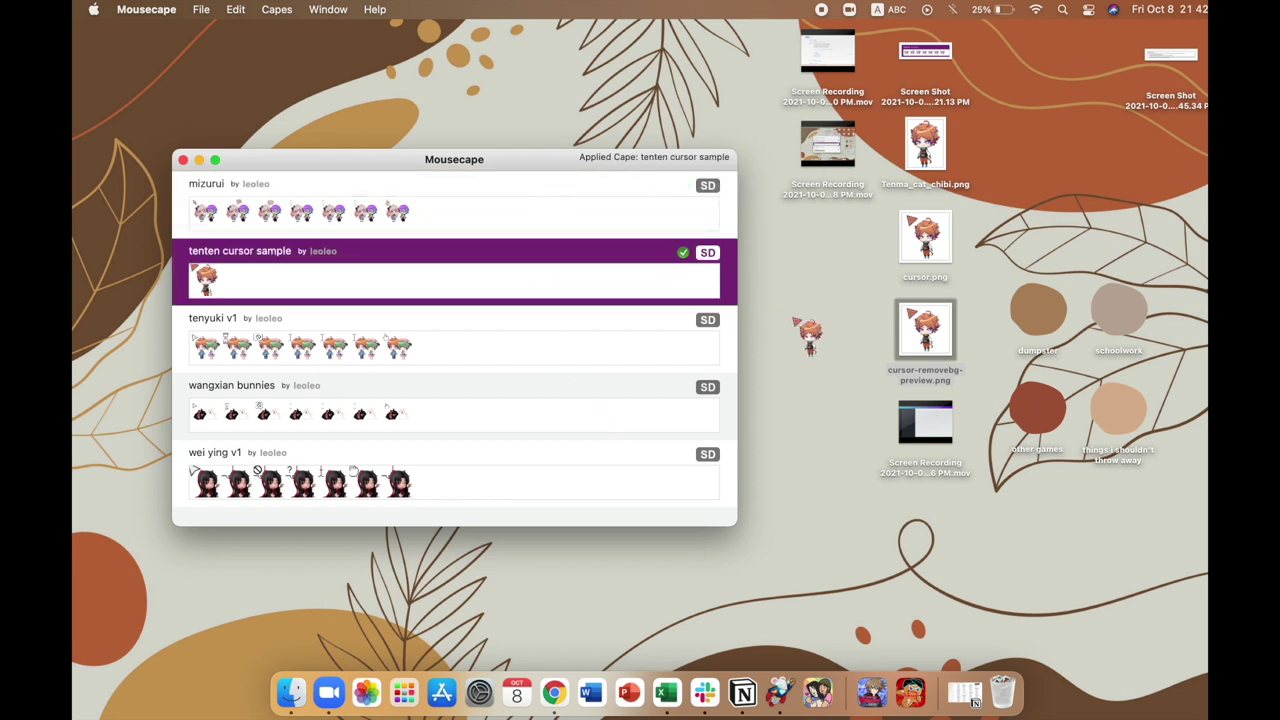
left_click(775, 368)
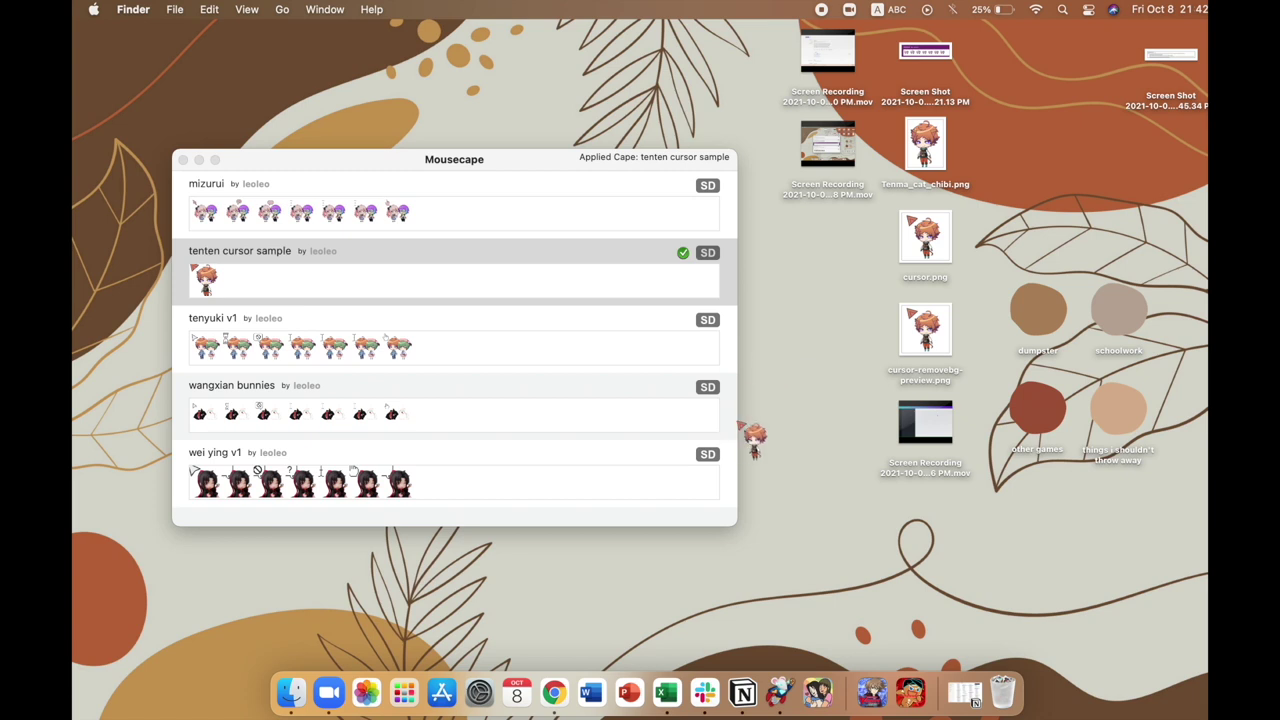
left_click_drag(752, 435, 716, 413)
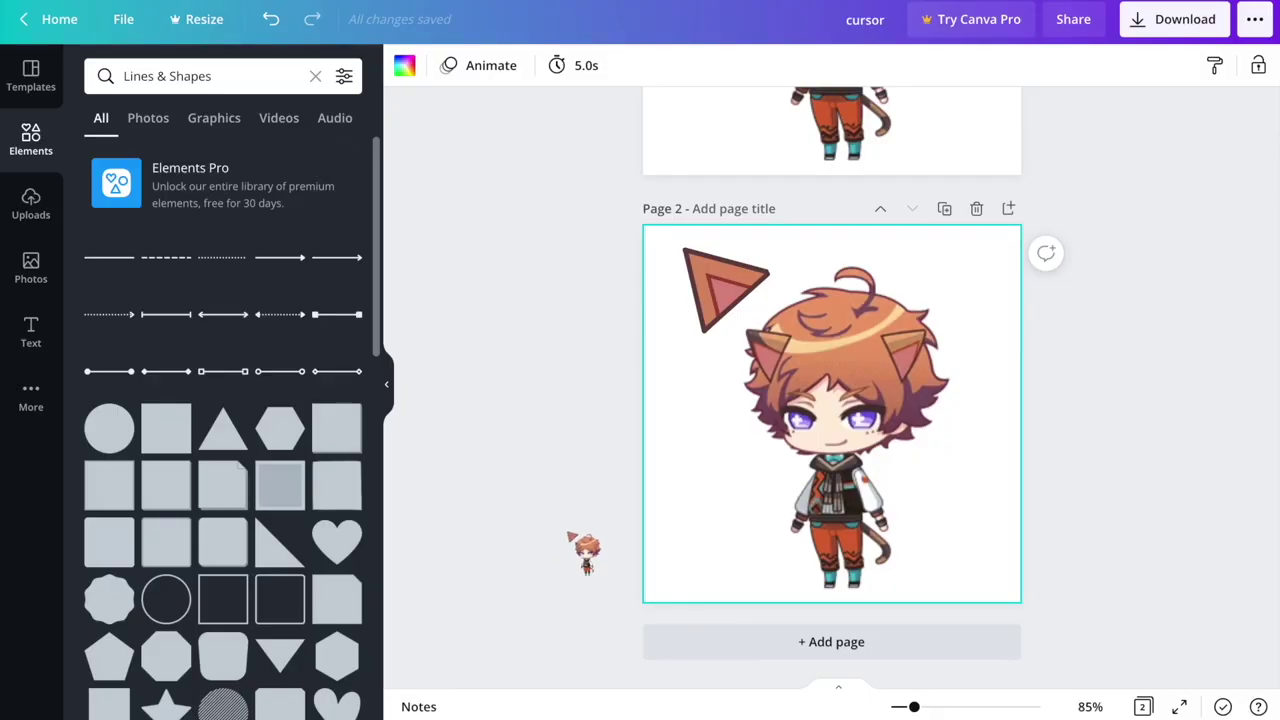
Switch to Canva and replace page 2's triangle pointer with a short vertical bar-ended line beside the character's head.
left_click(735, 272)
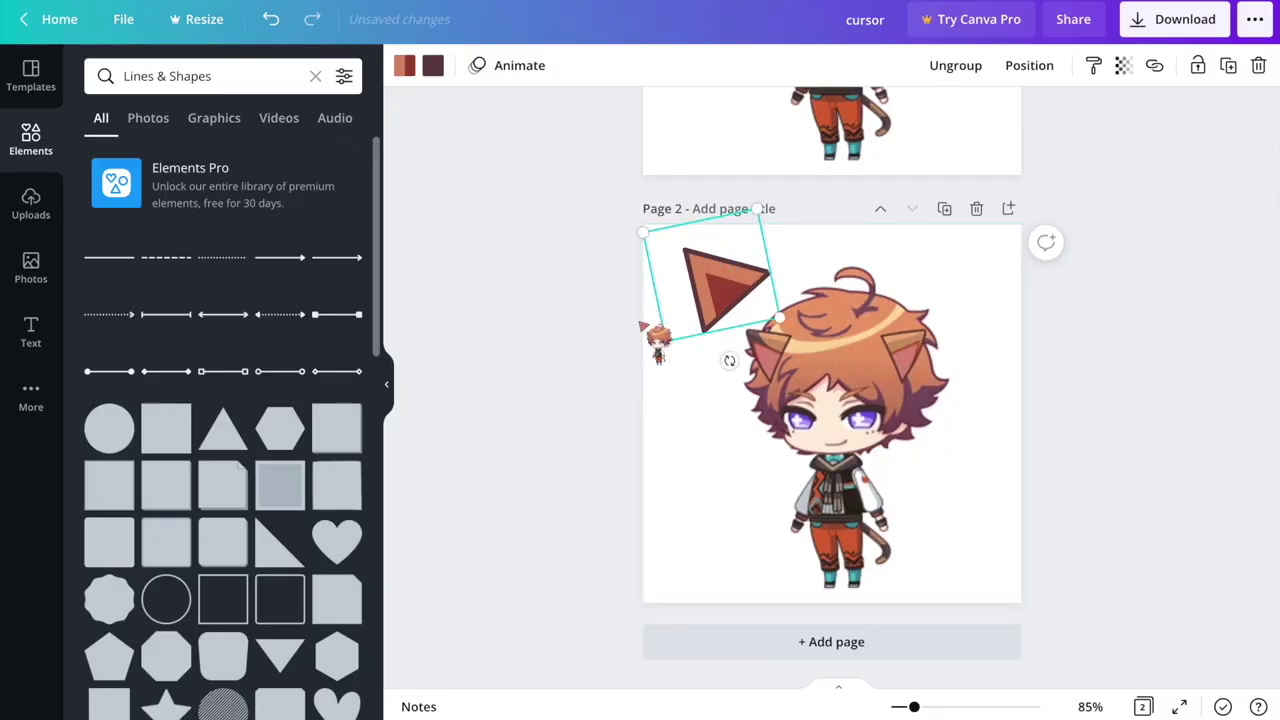
key("Delete")
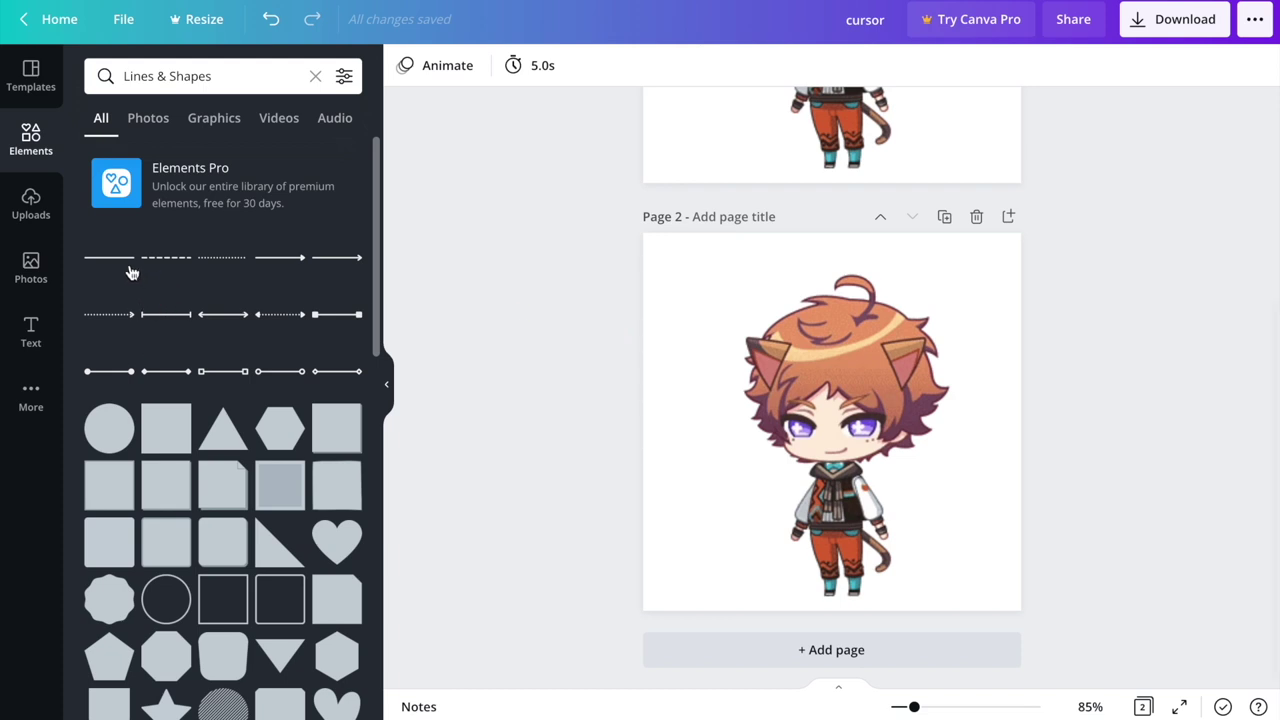
left_click(160, 316)
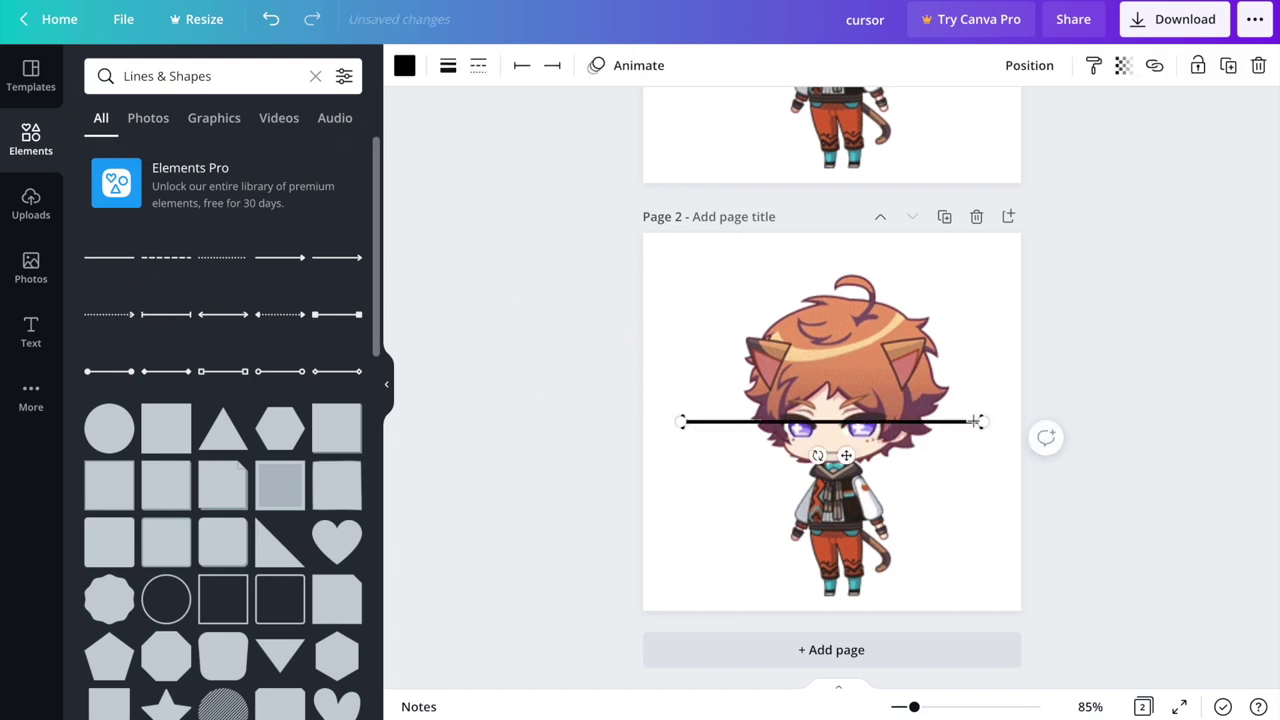
left_click_drag(982, 421, 735, 289)
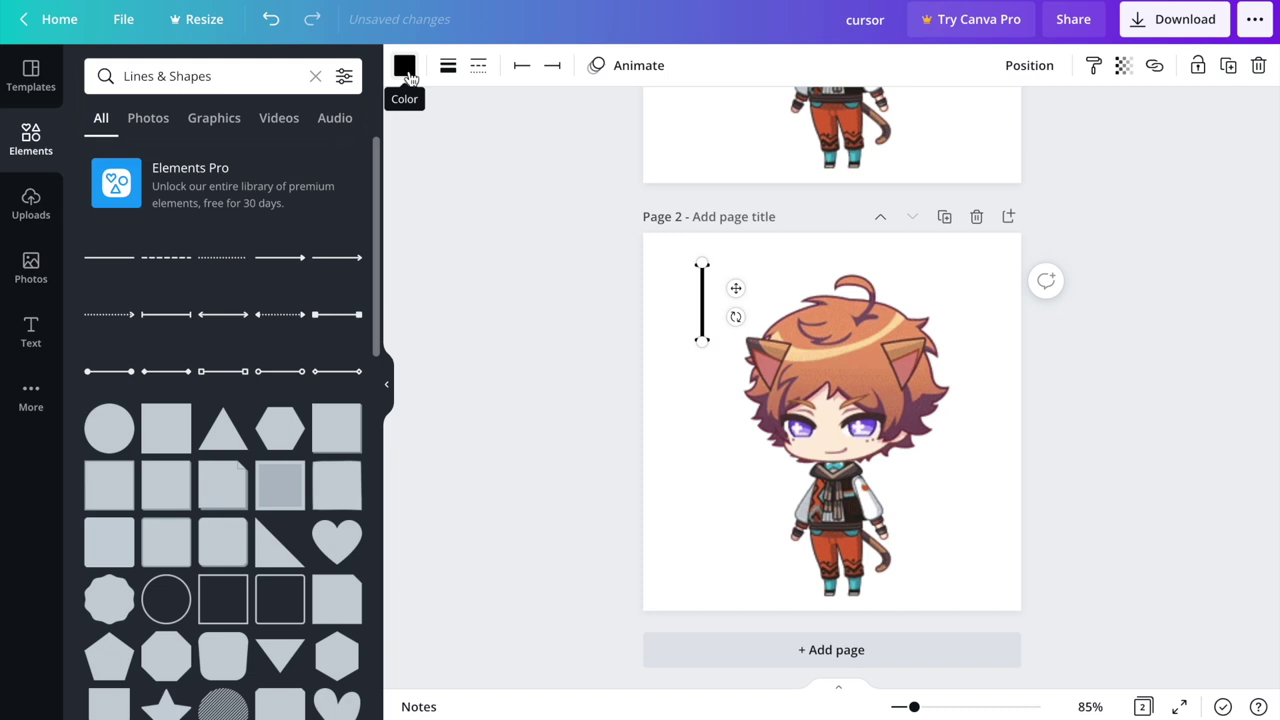
left_click(614, 371)
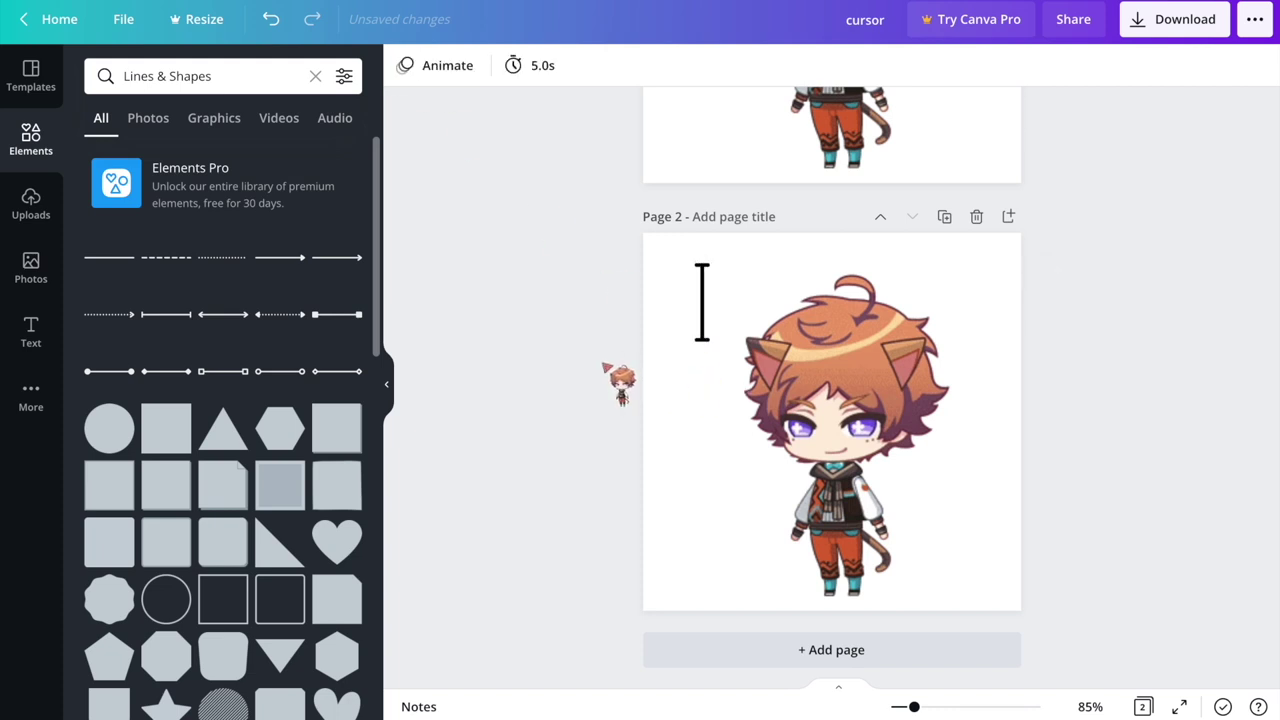
Try a dark red vertical line with round ends in place of the bar-ended line, and undo the replacement.
left_click(700, 318)
key("Delete")
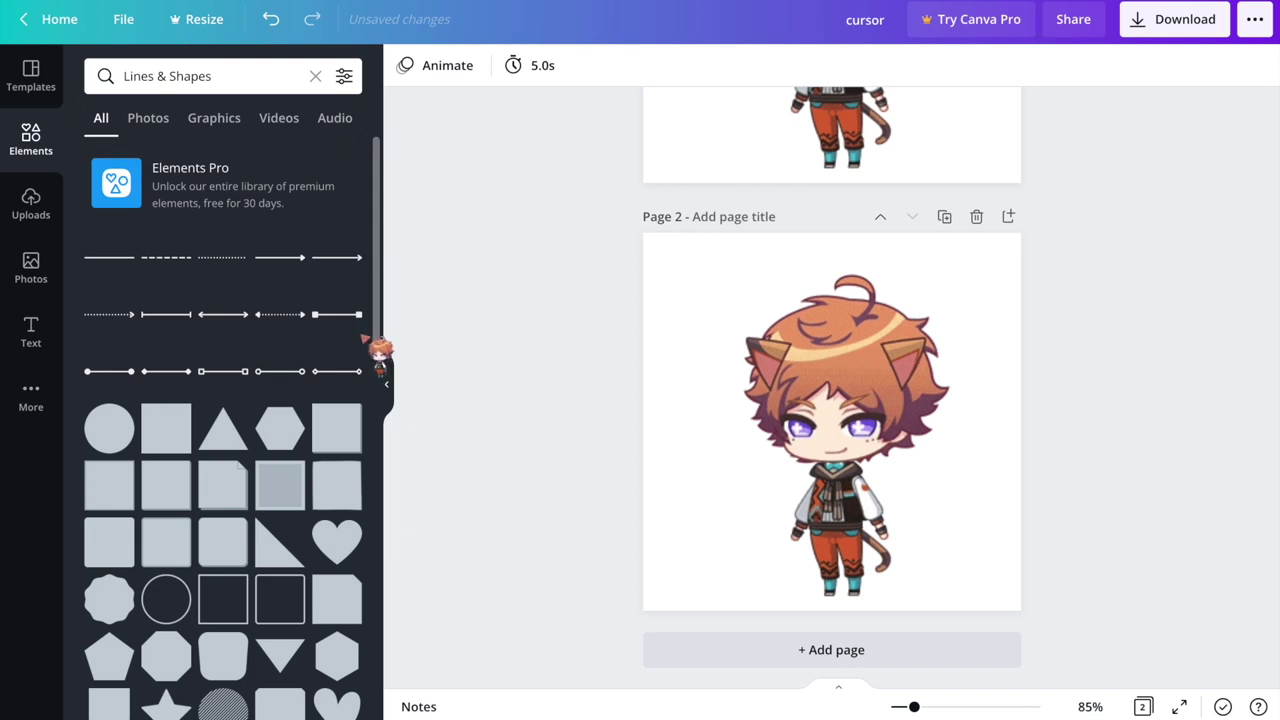
left_click(116, 380)
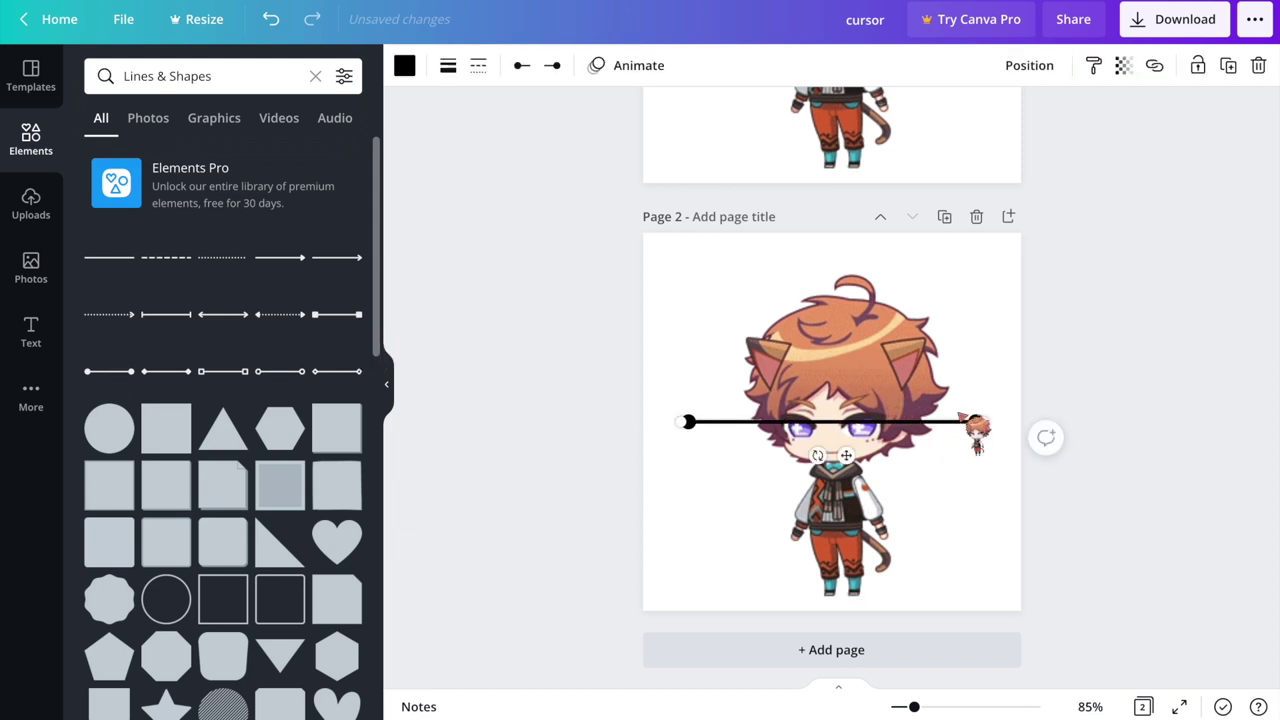
left_click_drag(978, 423, 680, 328)
left_click(404, 65)
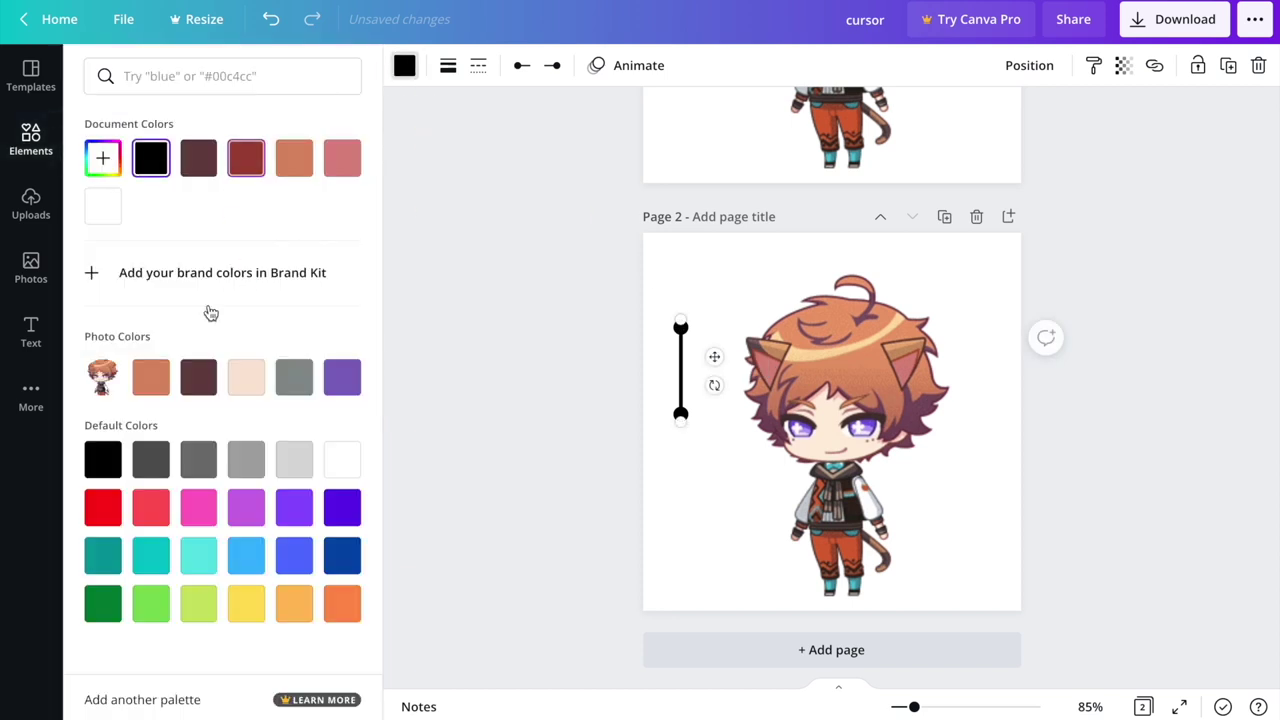
left_click(252, 160)
left_click_drag(717, 357, 743, 300)
key("ctrl+z")
key("ctrl+z")
key("ctrl+z")
key("ctrl+z")
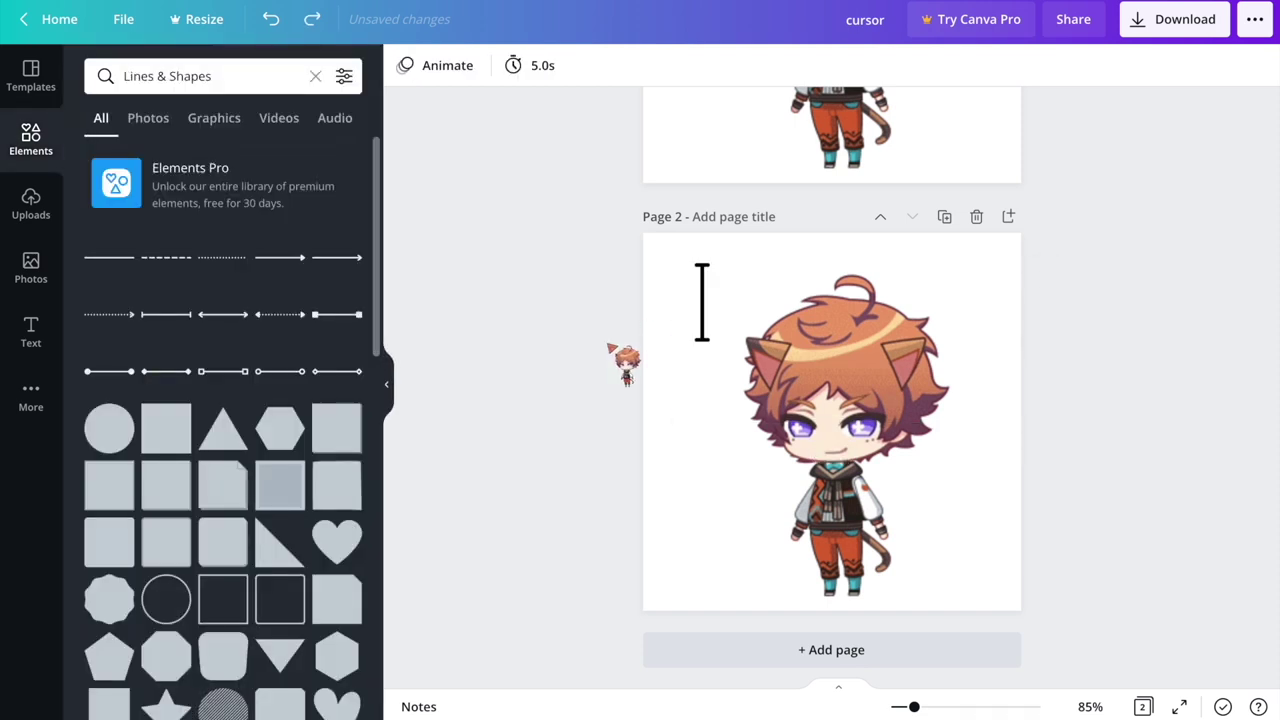
Recolor the vertical bar-ended line on page 2 with the pink document color.
left_click(702, 300)
left_click(404, 65)
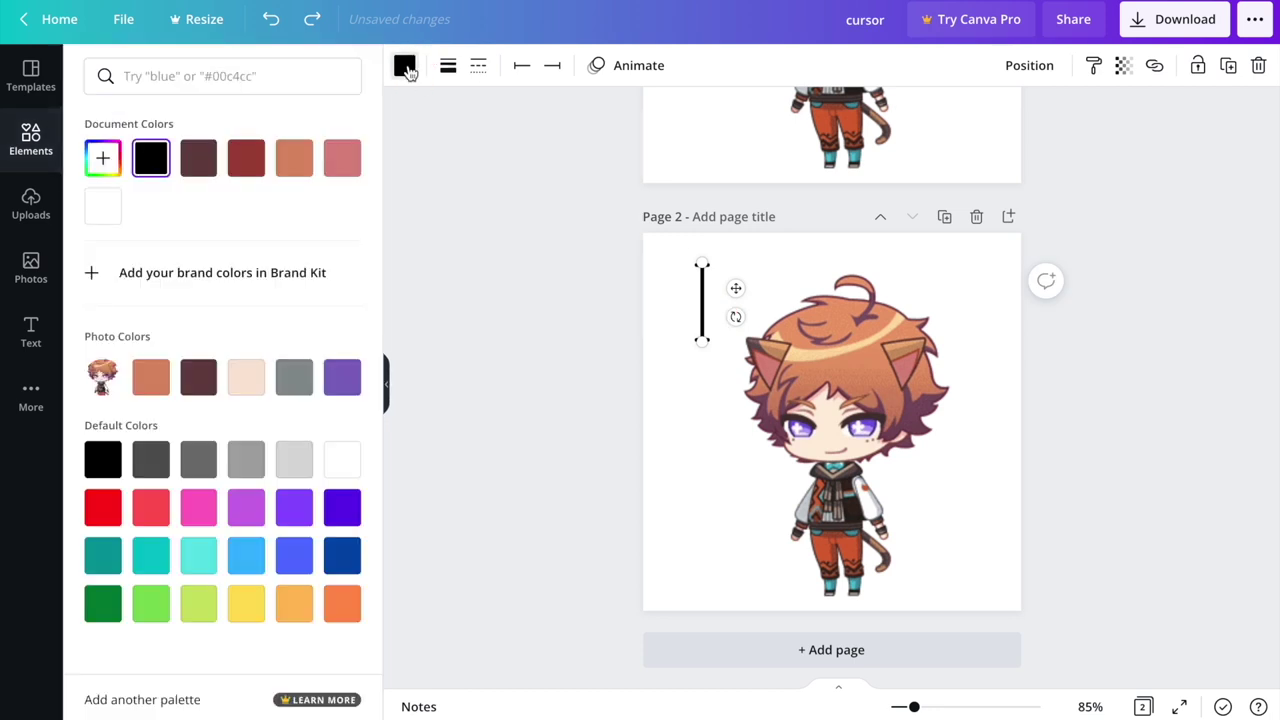
left_click(340, 160)
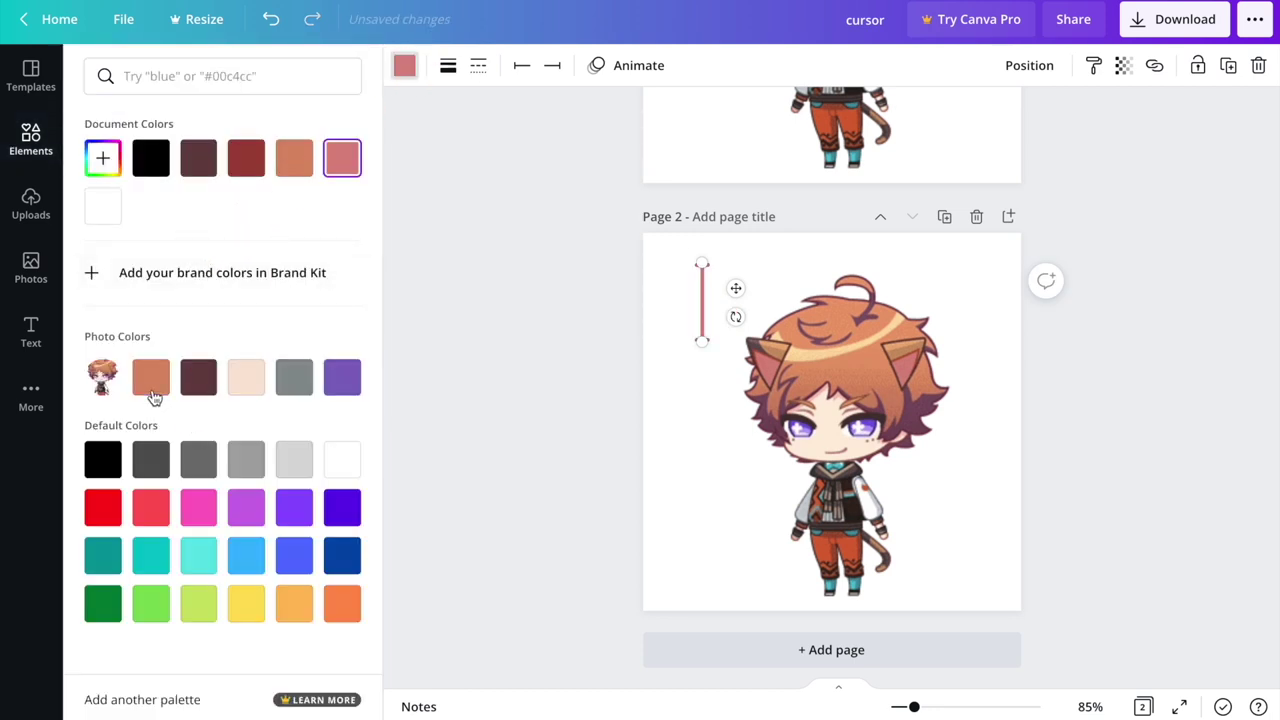
Set the bar-ended line's weight to 8 and shift it slightly upward and toward the character.
left_click(448, 65)
left_click_drag(558, 121, 556, 123)
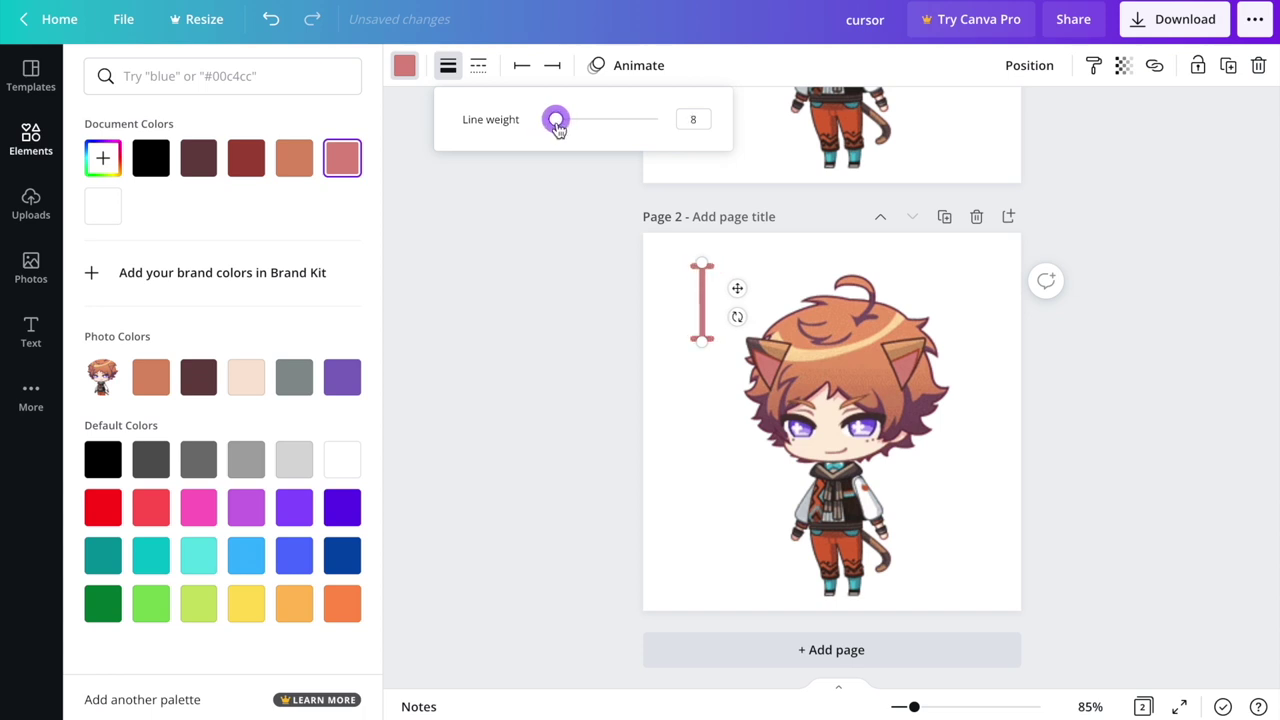
left_click(568, 302)
left_click(718, 422)
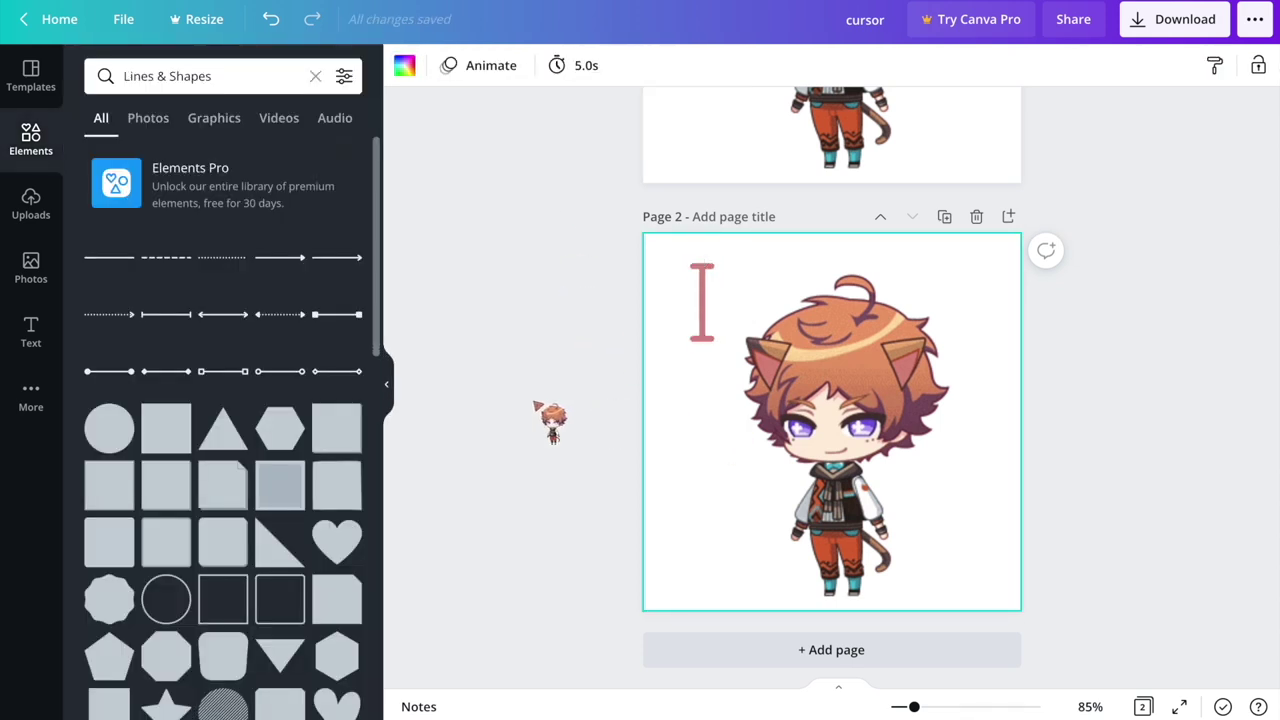
left_click_drag(679, 300, 682, 295)
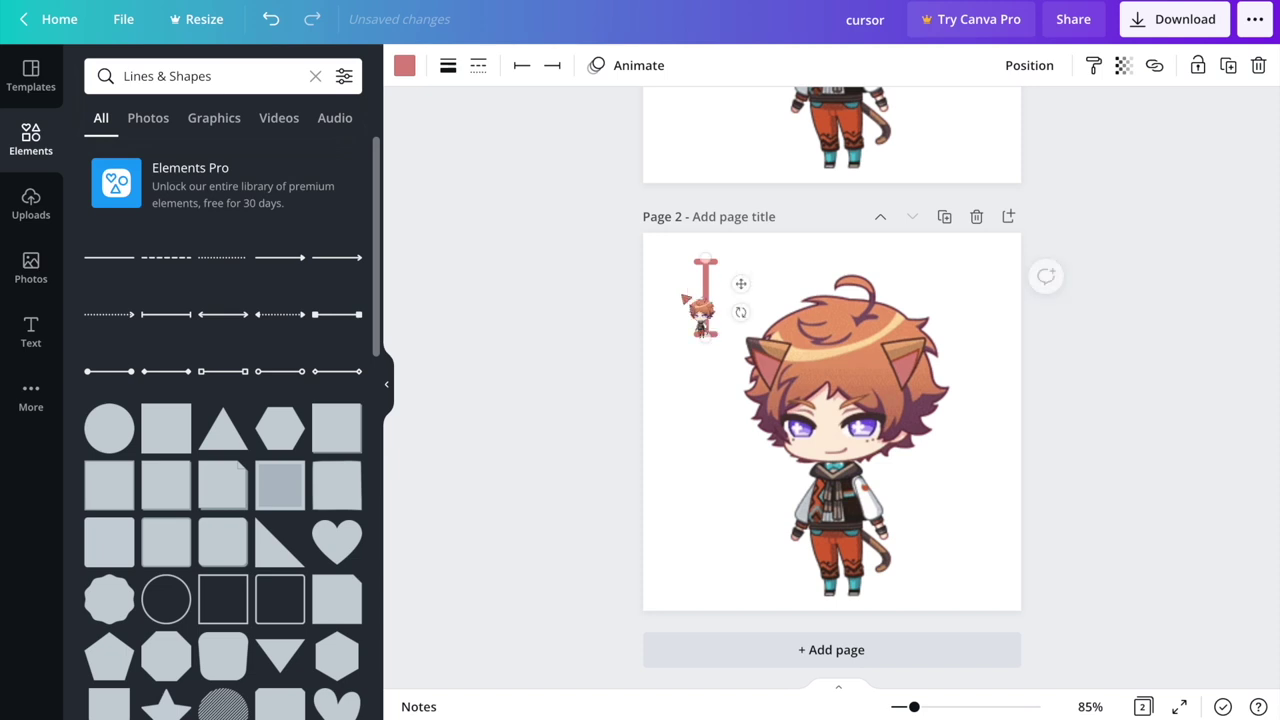
left_click(583, 371)
Download only page 2 of the cursor design as a PNG and dismiss the saved-design dialog.
left_click(1162, 22)
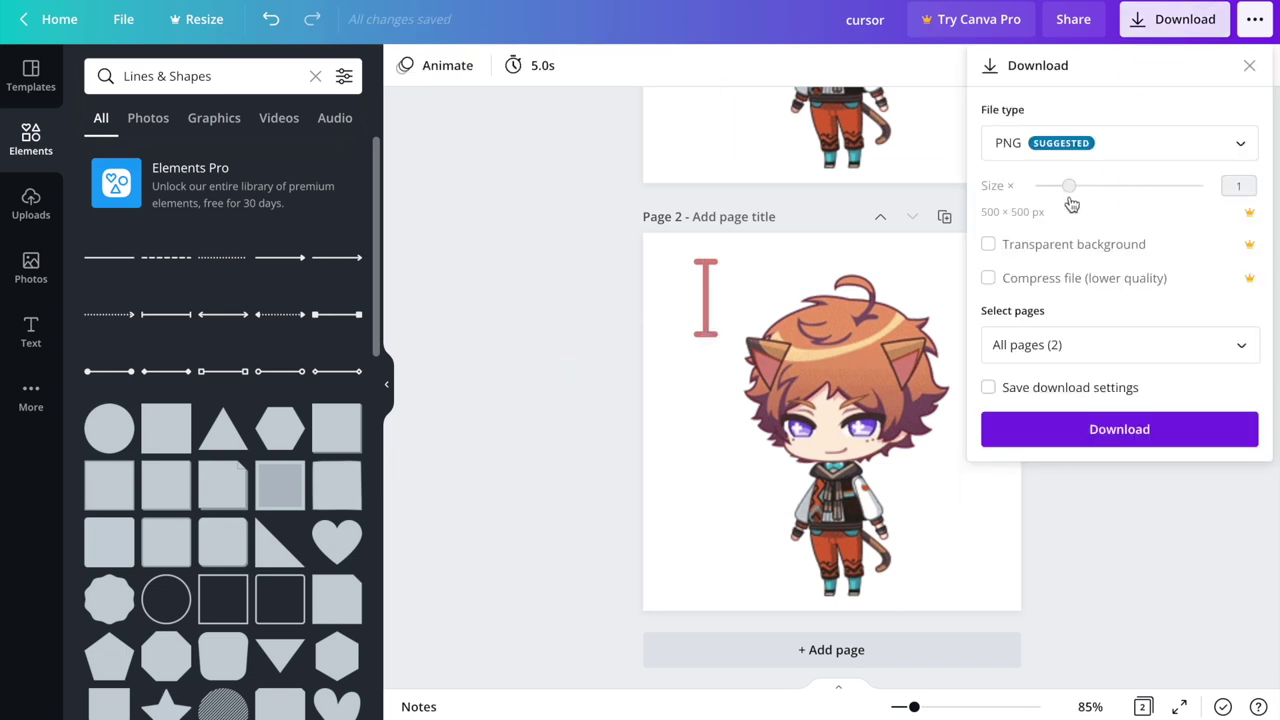
left_click(1066, 338)
left_click(1071, 395)
left_click(1063, 497)
left_click(1071, 558)
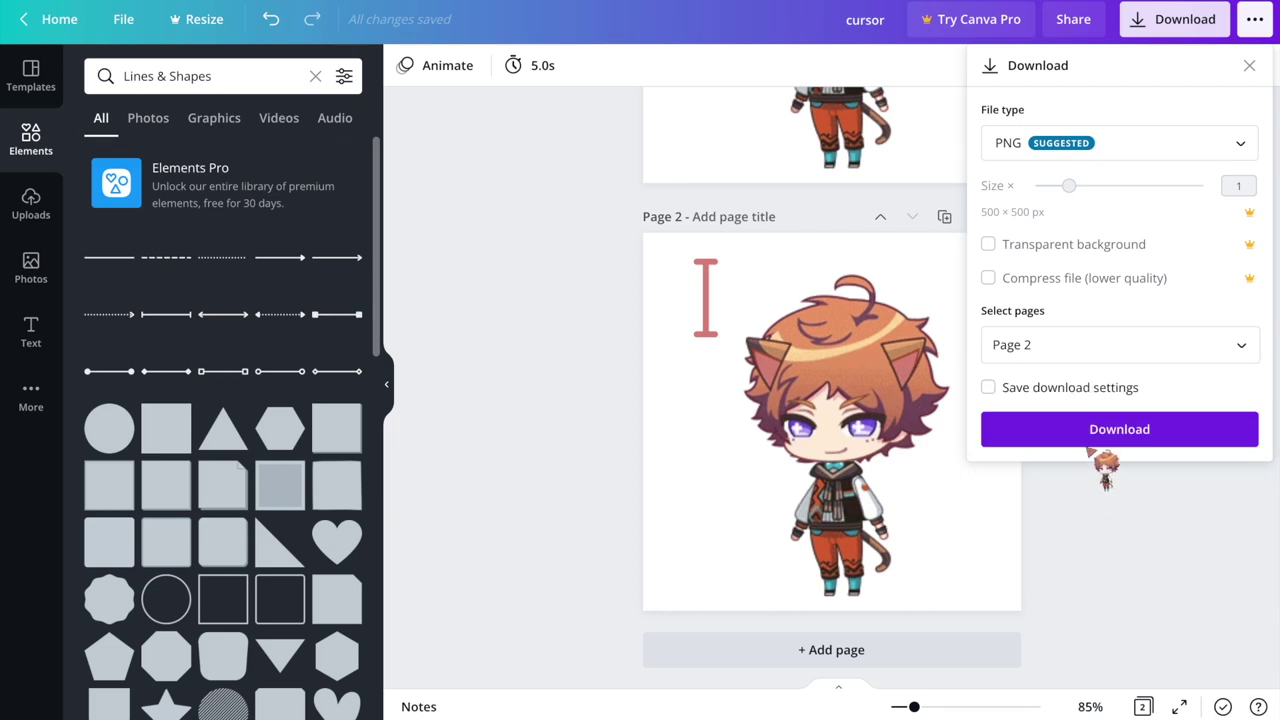
left_click(1090, 444)
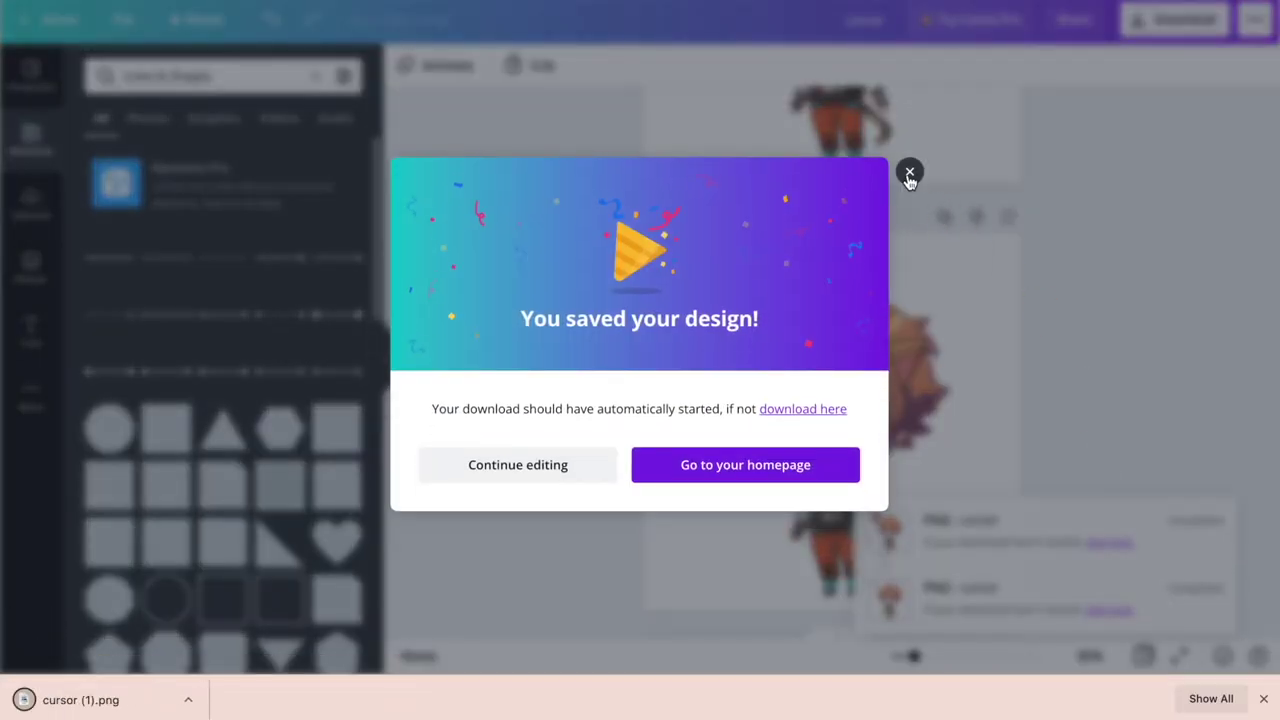
left_click(910, 176)
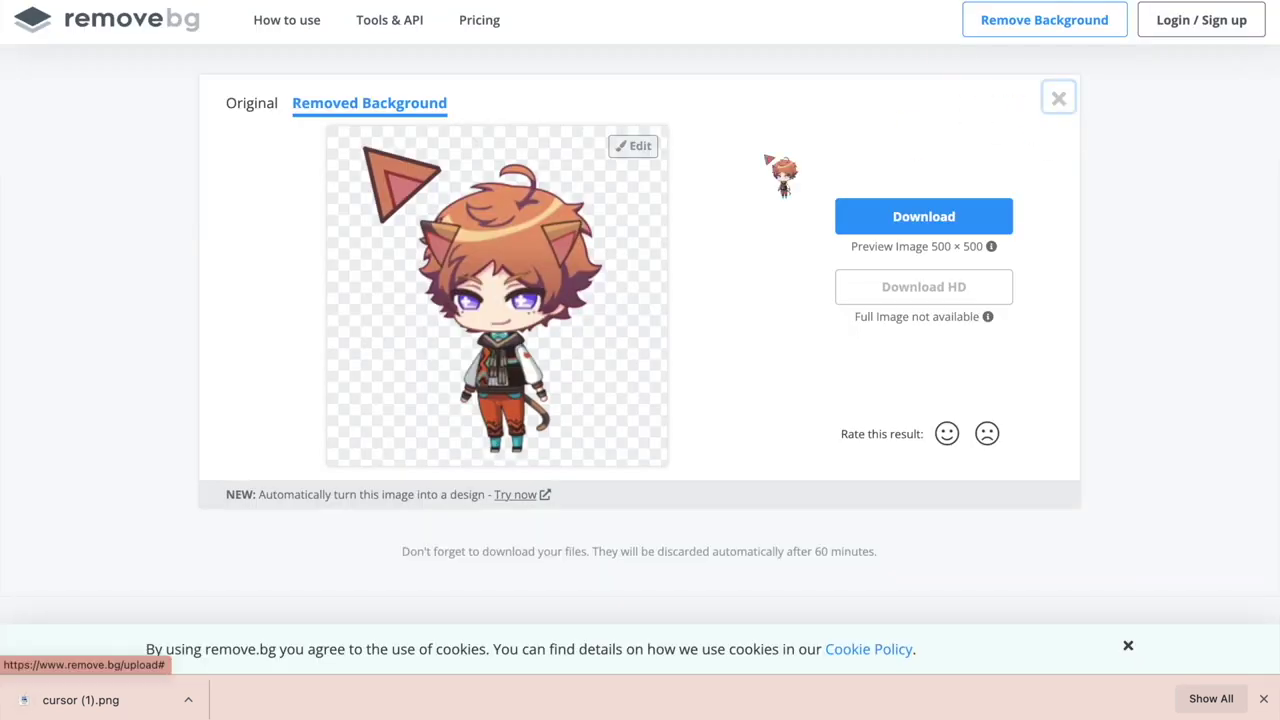
Switch to remove.bg, discard the previous image and upload cursor (1).png from the desktop for background removal.
left_click(1058, 97)
left_click(632, 430)
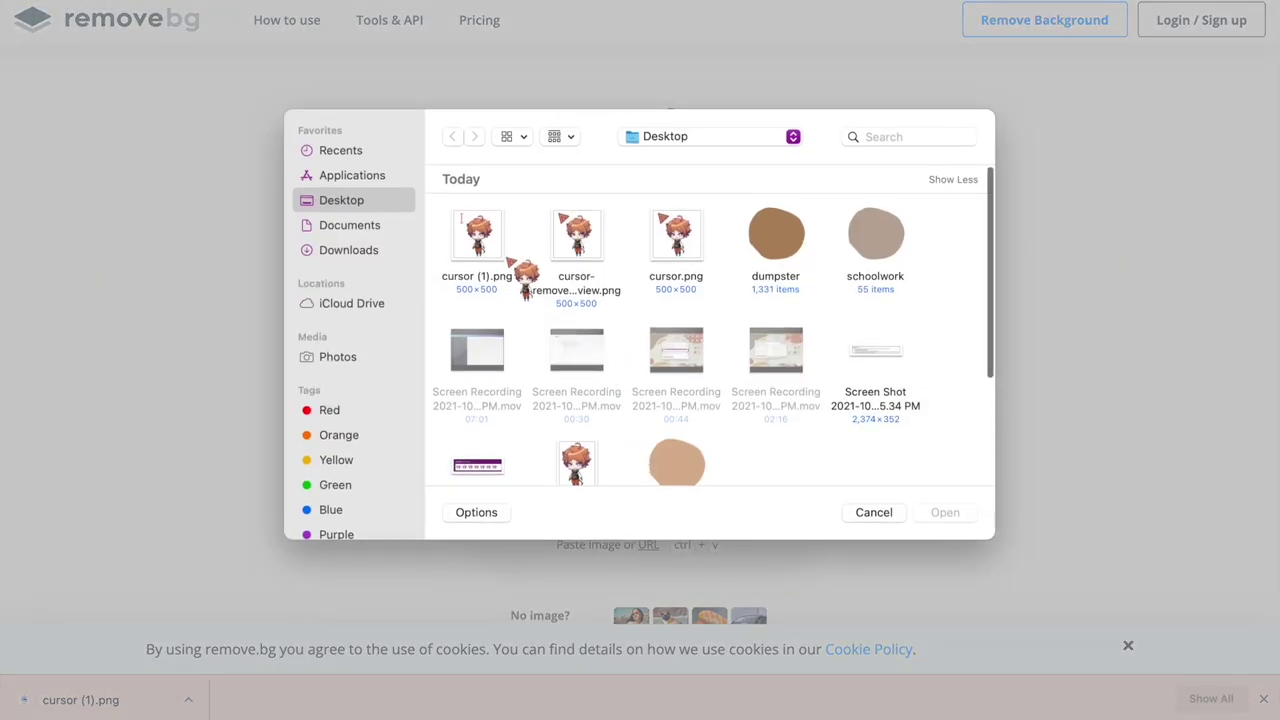
left_click(484, 244)
double_click(486, 242)
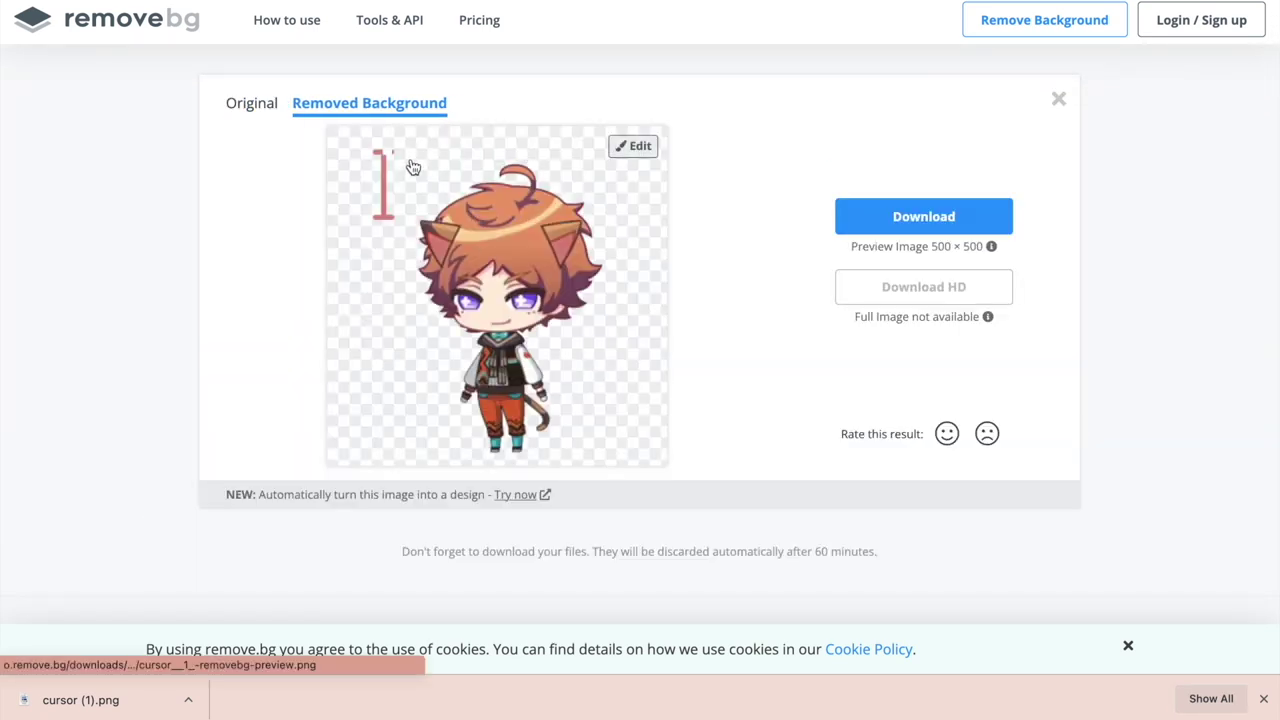
Restore the missing part of the line's upper bar with the smallest Restore brush, and download the image.
left_click(630, 146)
left_click(485, 78)
left_click(485, 78)
left_click(485, 78)
left_click(485, 78)
left_click(485, 78)
left_click(485, 78)
scroll(414, 291, "up", 5)
scroll(414, 291, "left", 5)
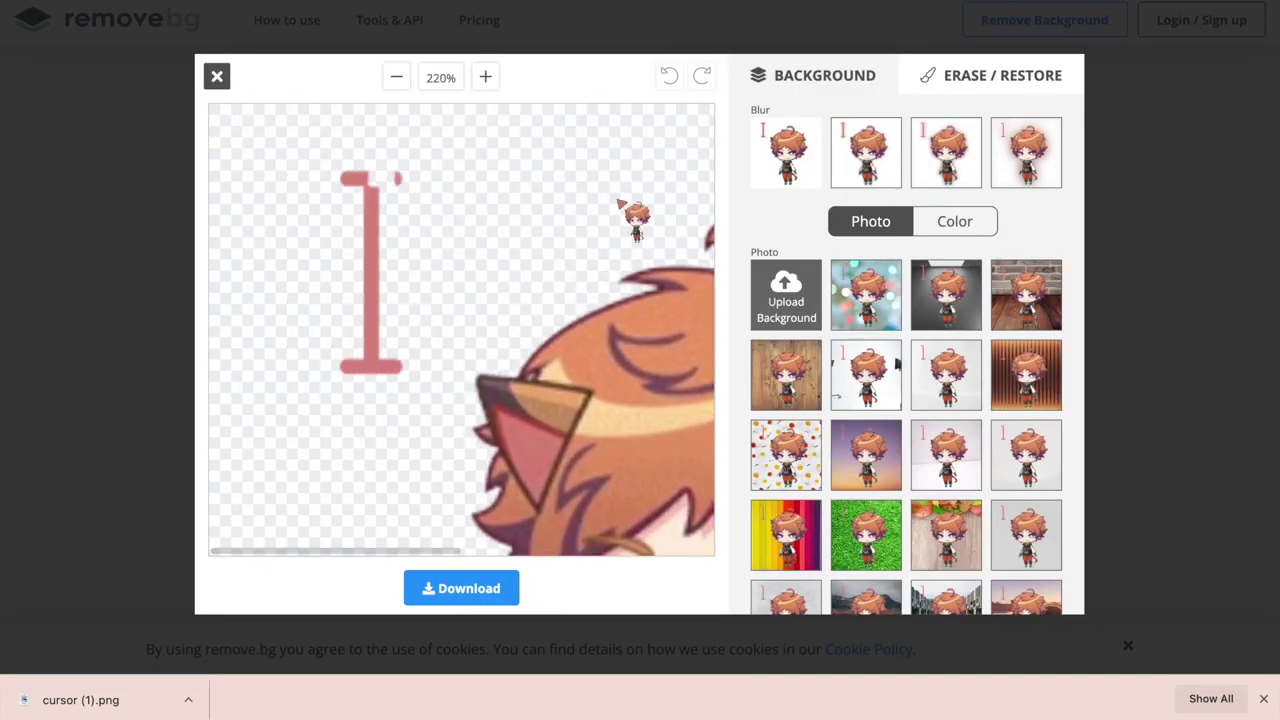
left_click(958, 89)
left_click(984, 124)
left_click_drag(845, 192, 782, 191)
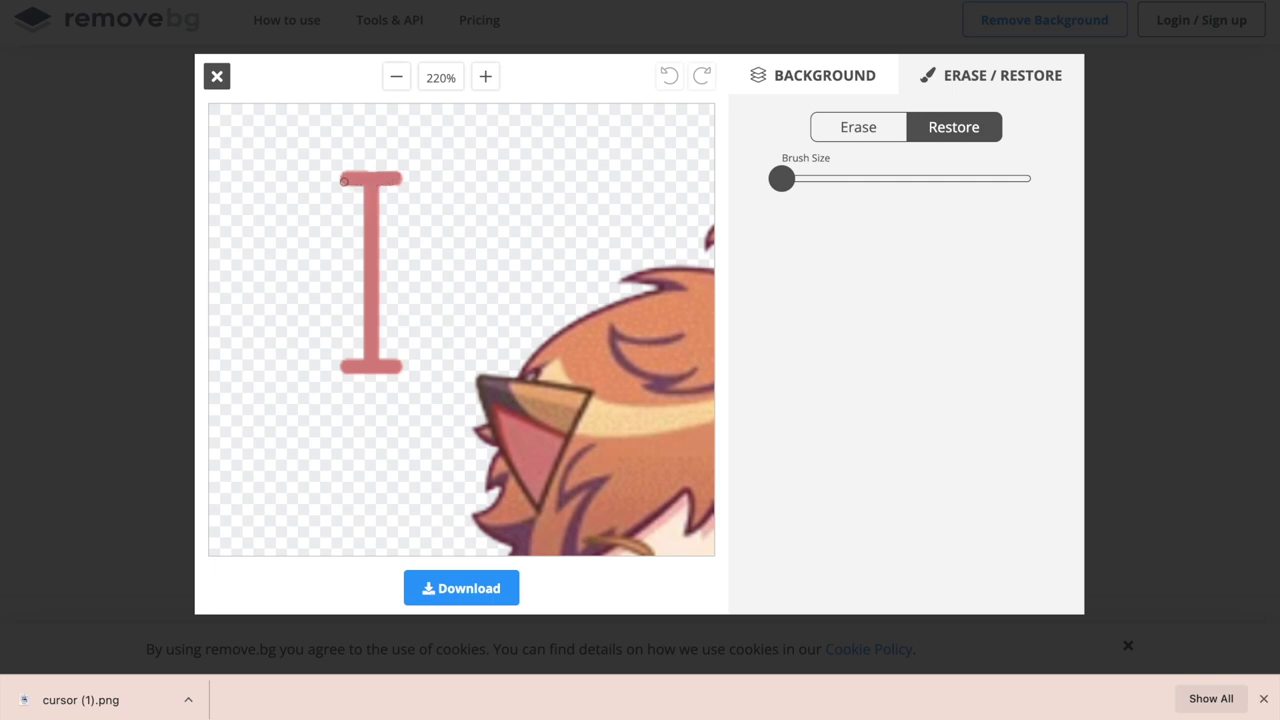
scroll(405, 245, "down", 1)
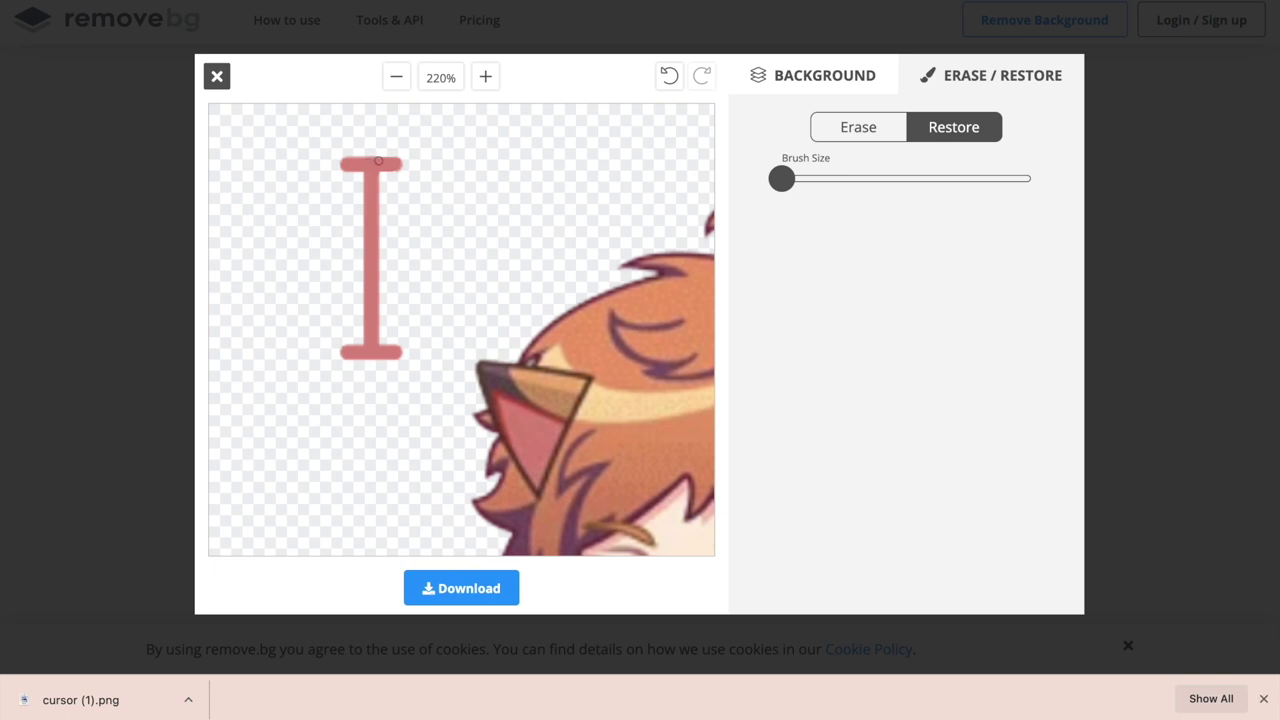
left_click(468, 590)
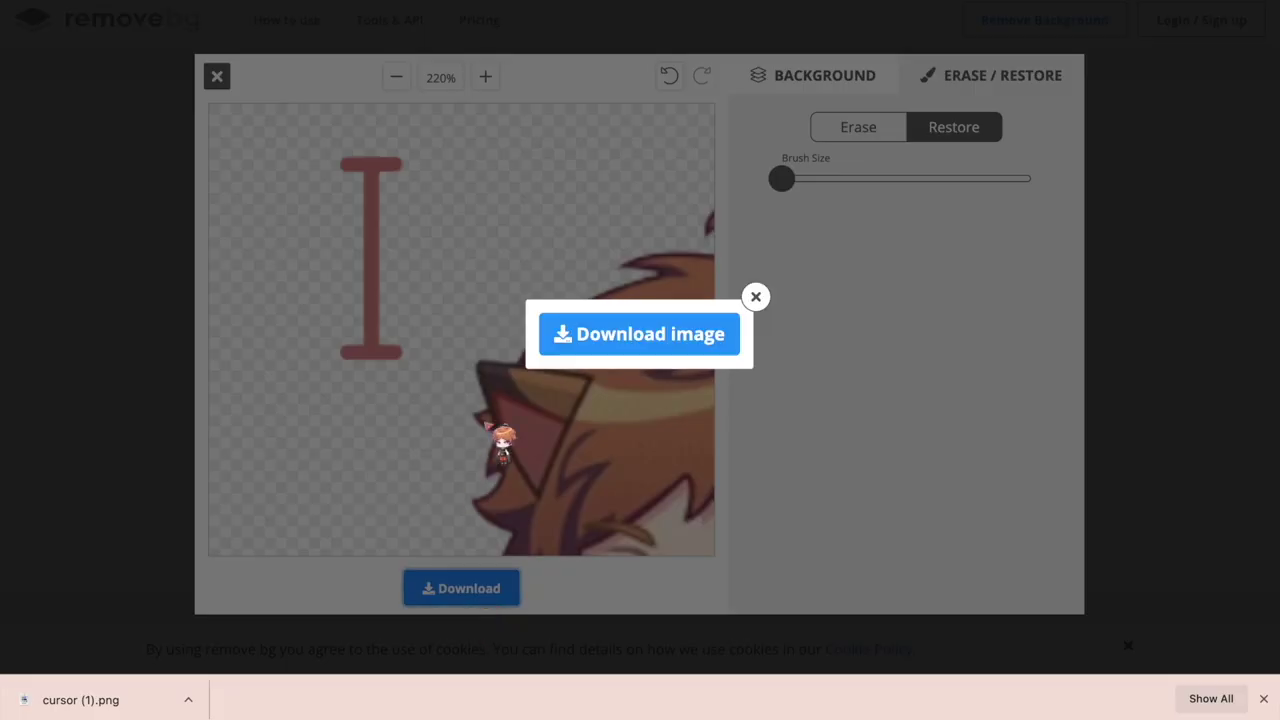
Switch to Mousecape, open the tenten cursor sample cape for editing, and move cursor__1_-removebg-preview.png to a clear desktop spot near the editor.
key("ctrl+Left")
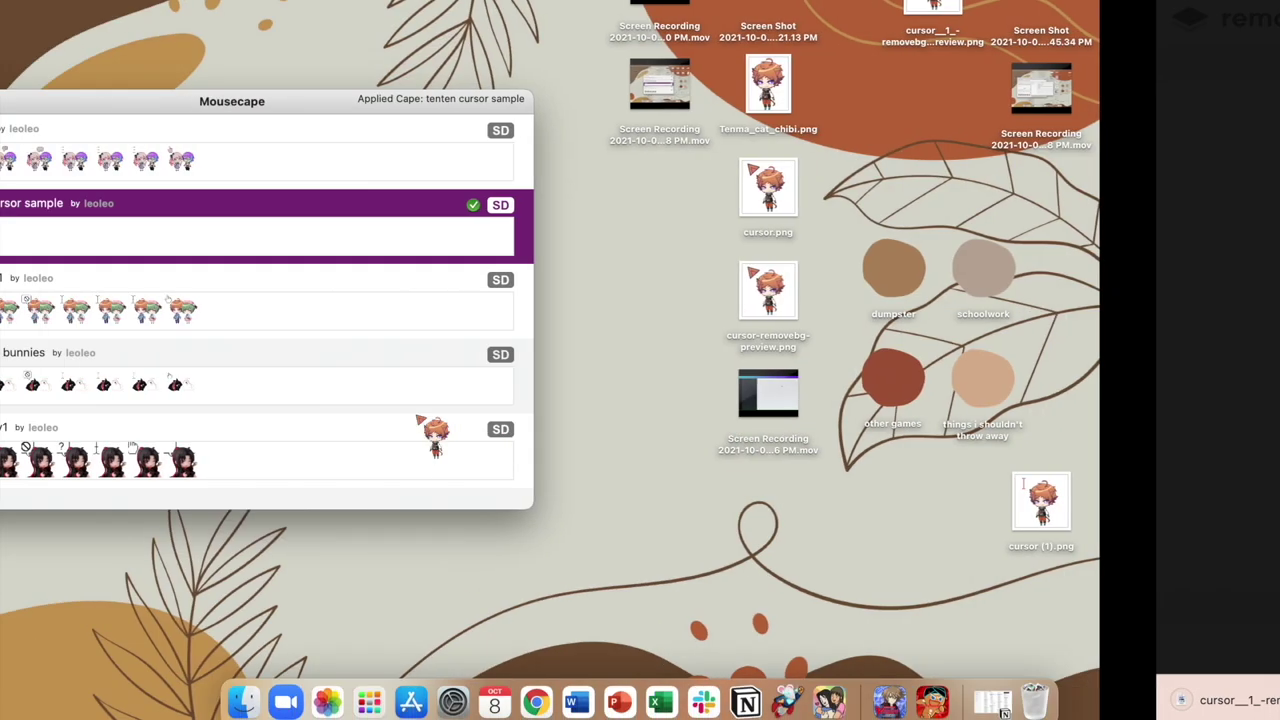
right_click(209, 240)
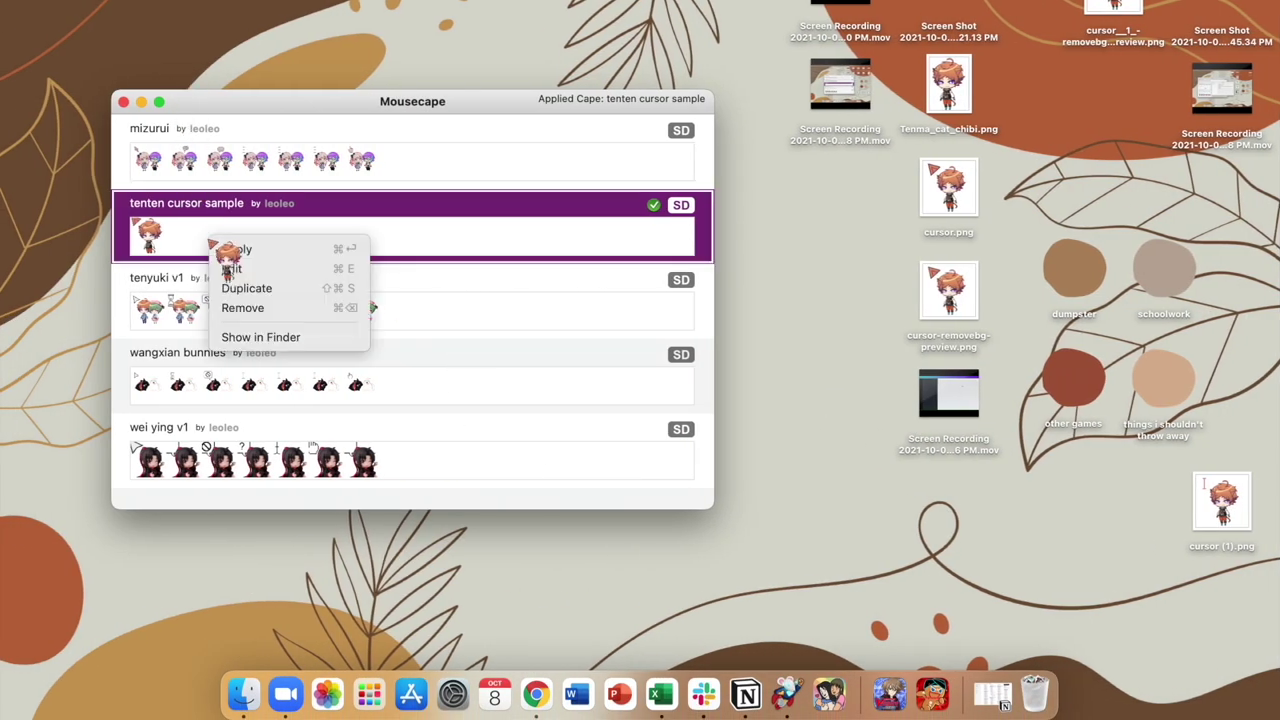
left_click(232, 269)
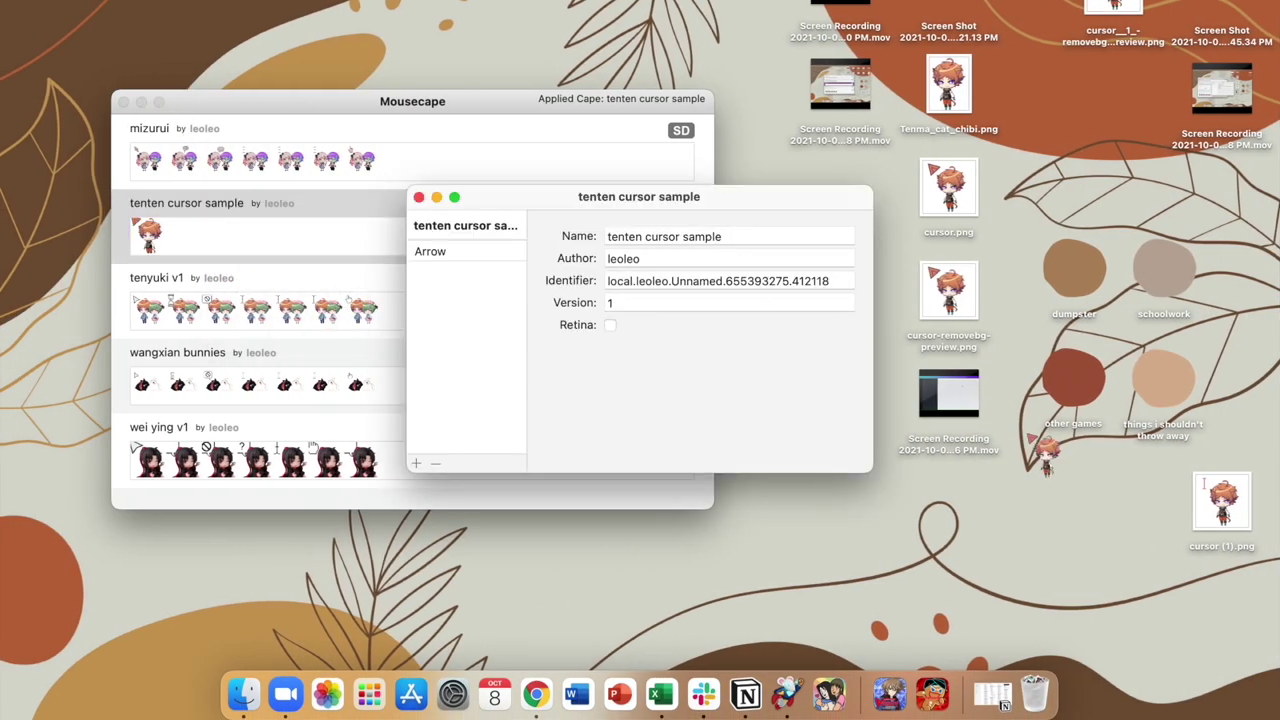
left_click_drag(1113, 15, 1046, 590)
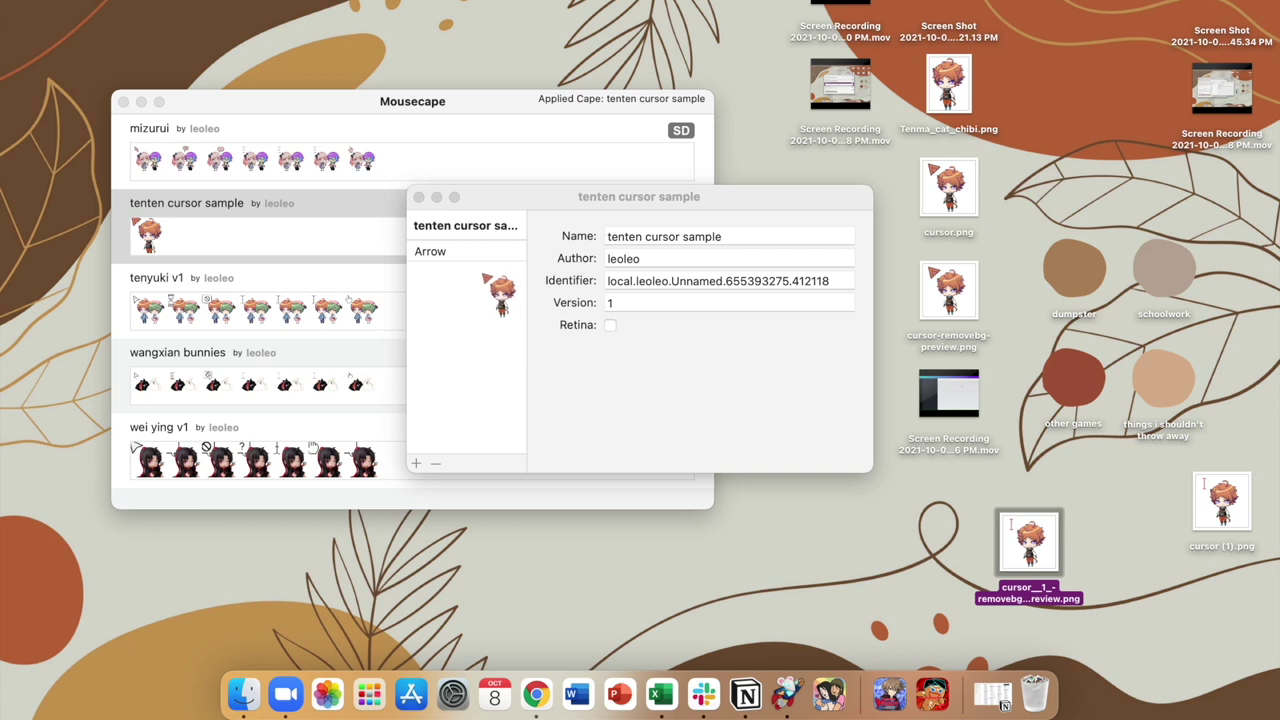
Add a new cursor of type IBeam to the cape and assign cursor__1_-removebg-preview.png as its 10x image.
left_click(447, 256)
left_click(441, 253)
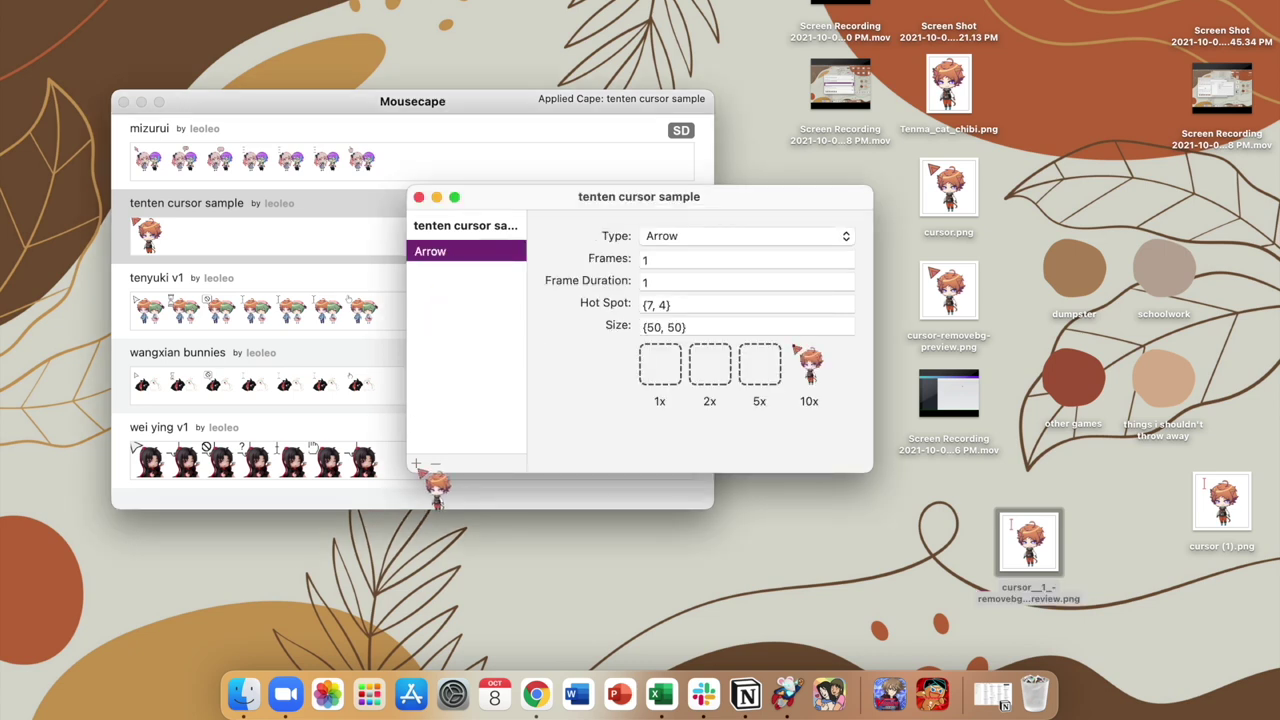
left_click(458, 271)
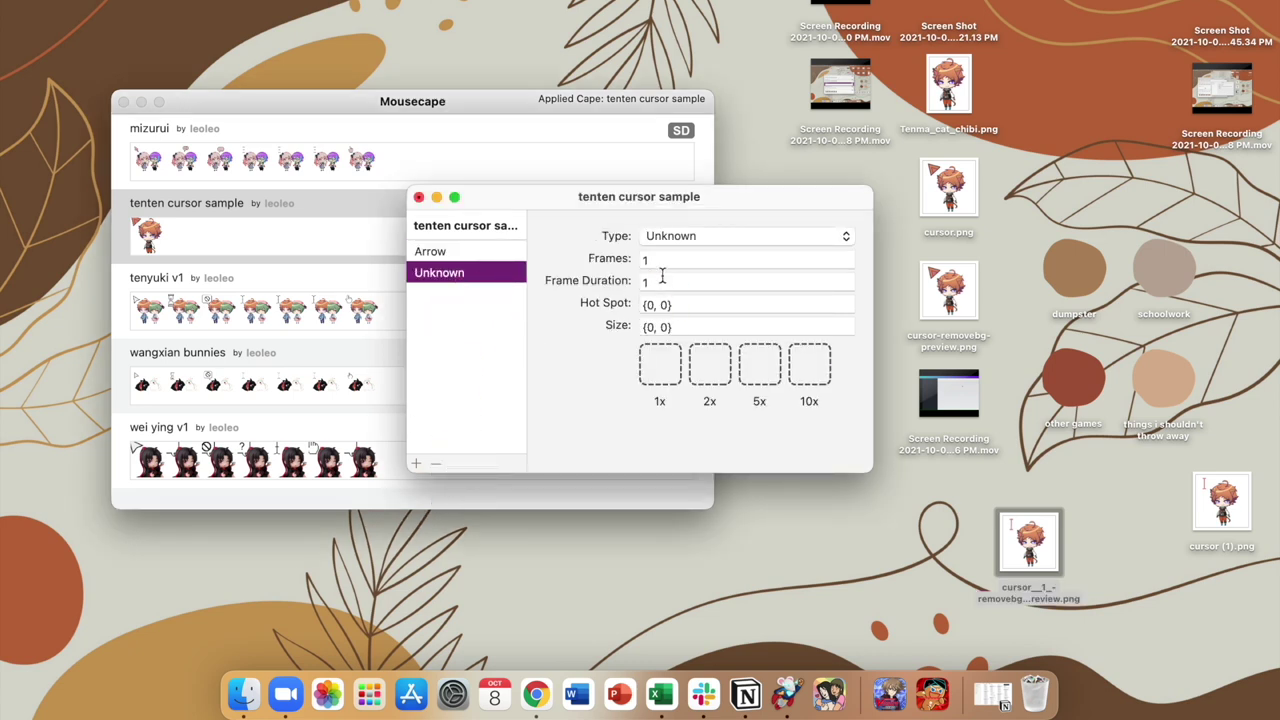
left_click(690, 238)
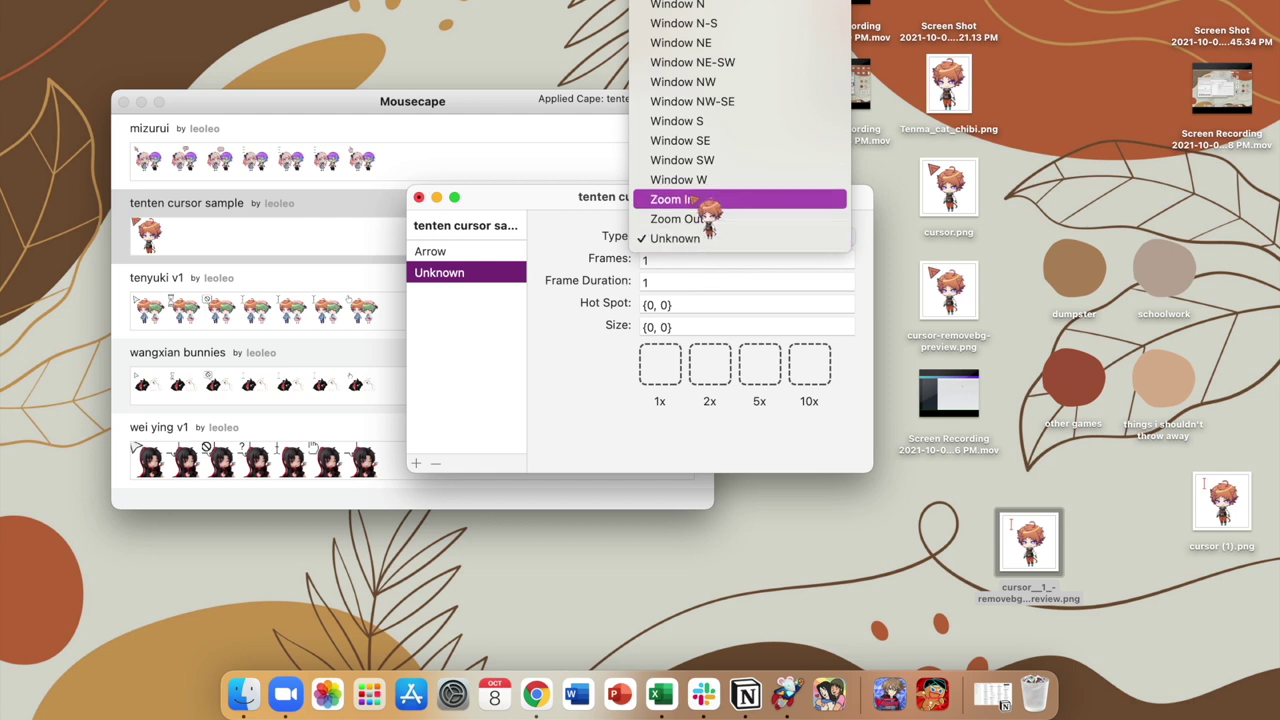
scroll(710, 212, "up", 10)
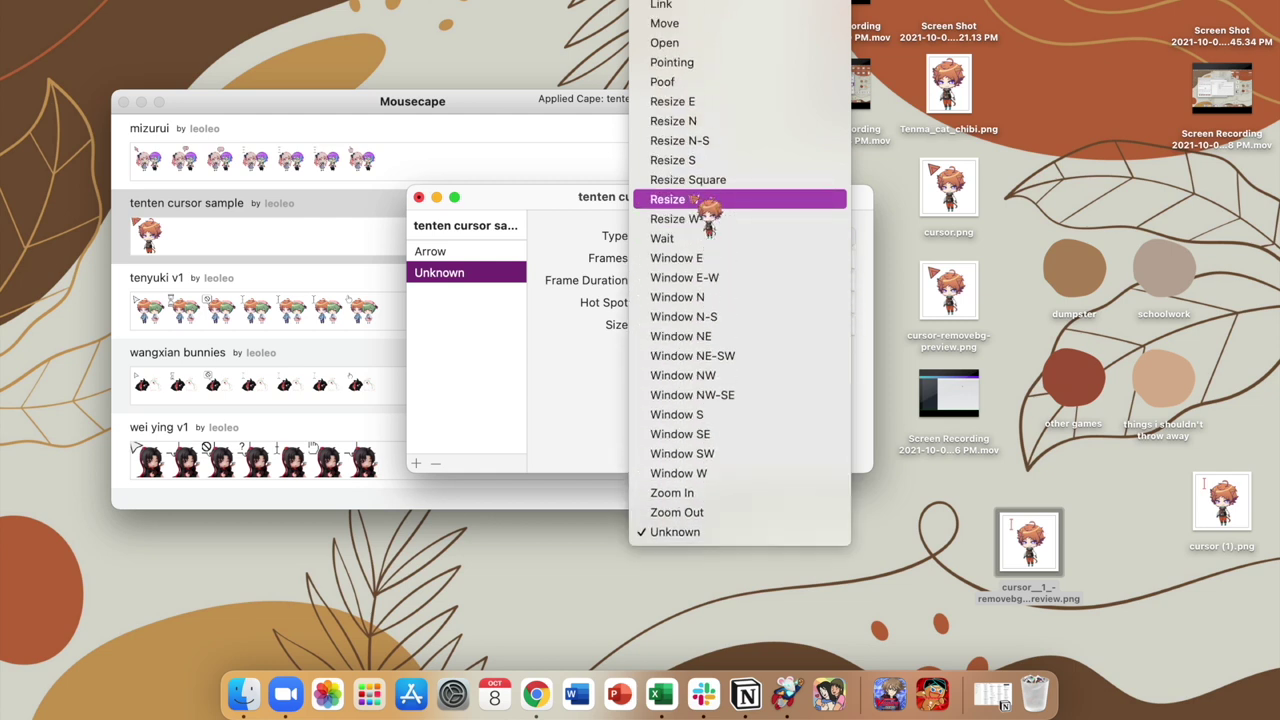
left_click(700, 62)
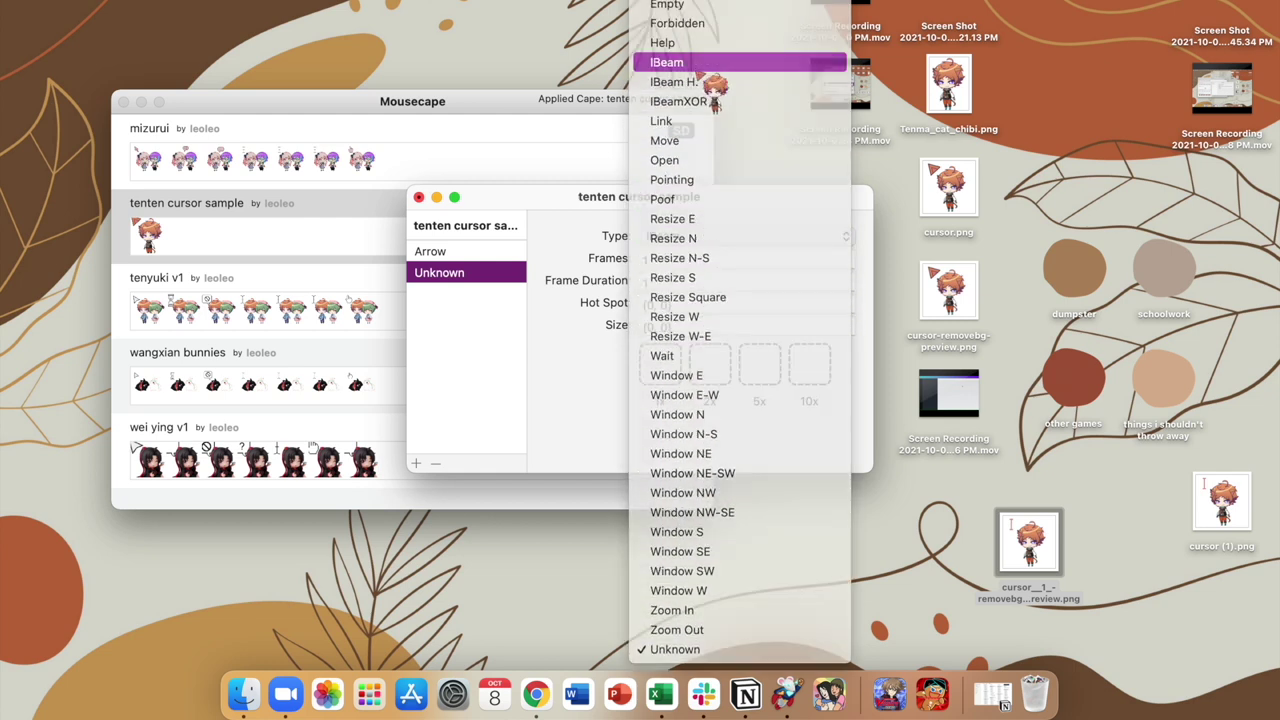
left_click_drag(1030, 540, 812, 366)
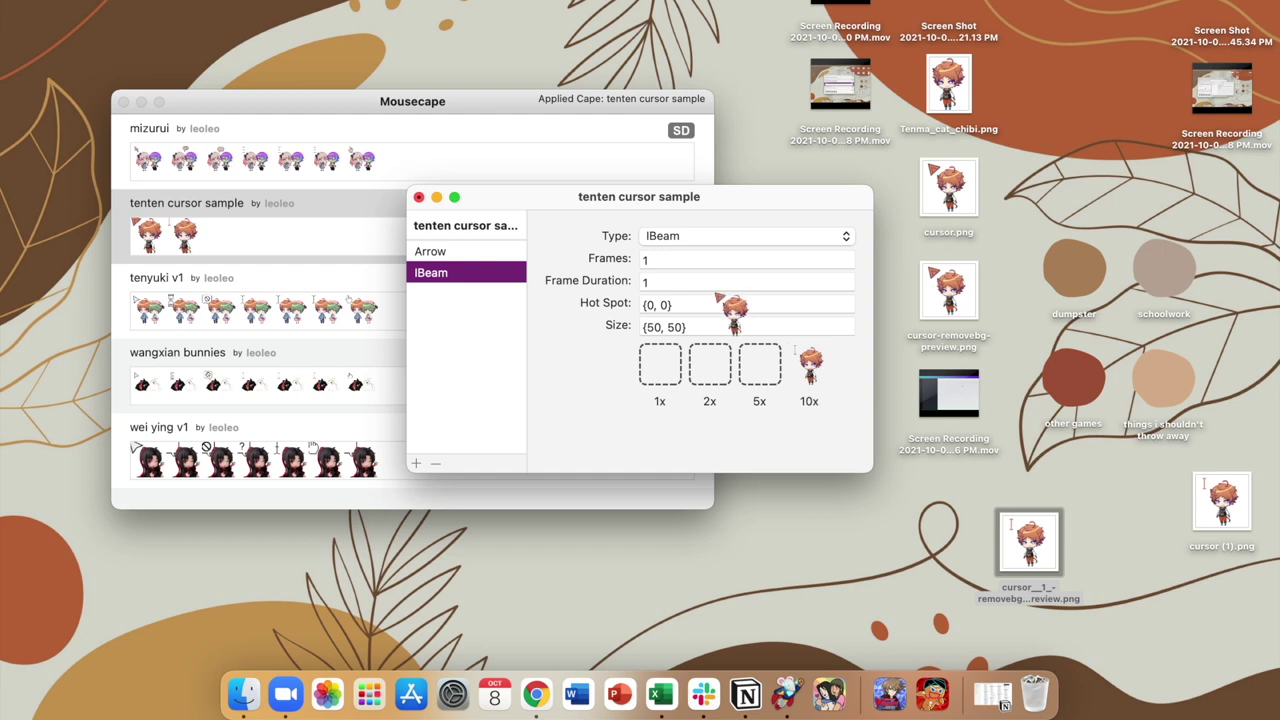
Set the IBeam cursor's hot spot to {8, 9}, and close the cape editor, saving the changes.
left_click(656, 330)
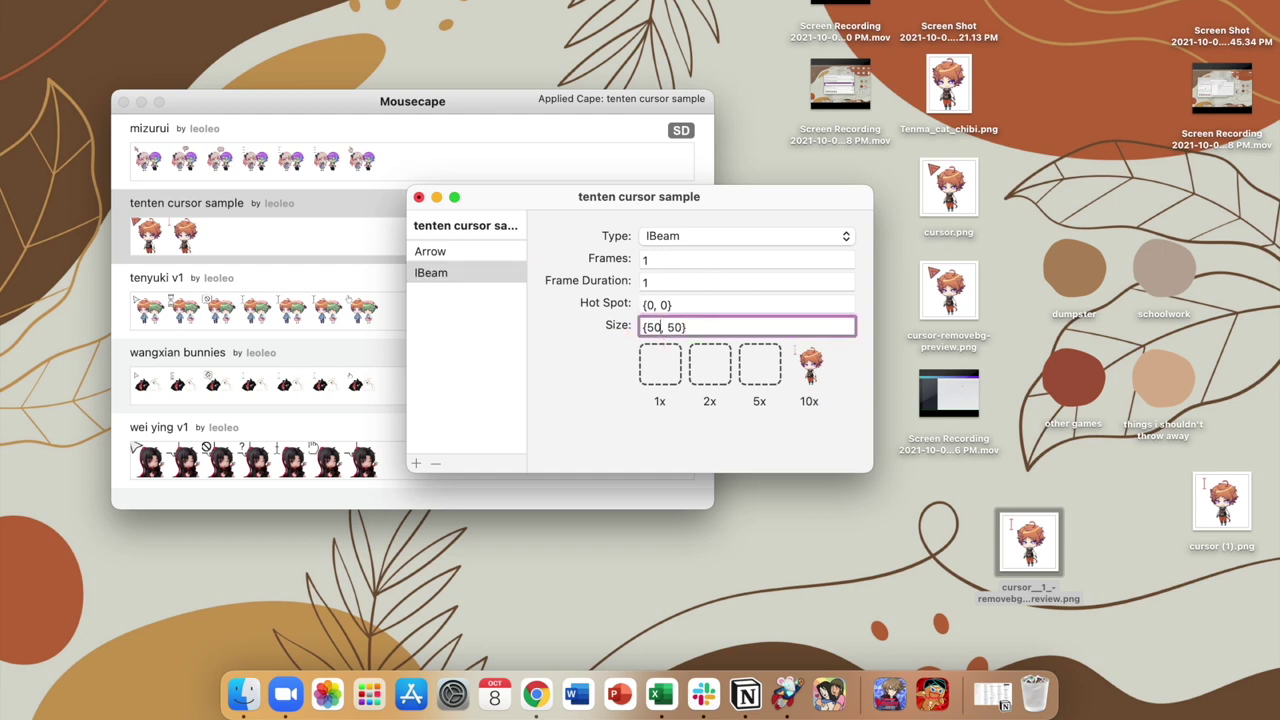
left_click(654, 307)
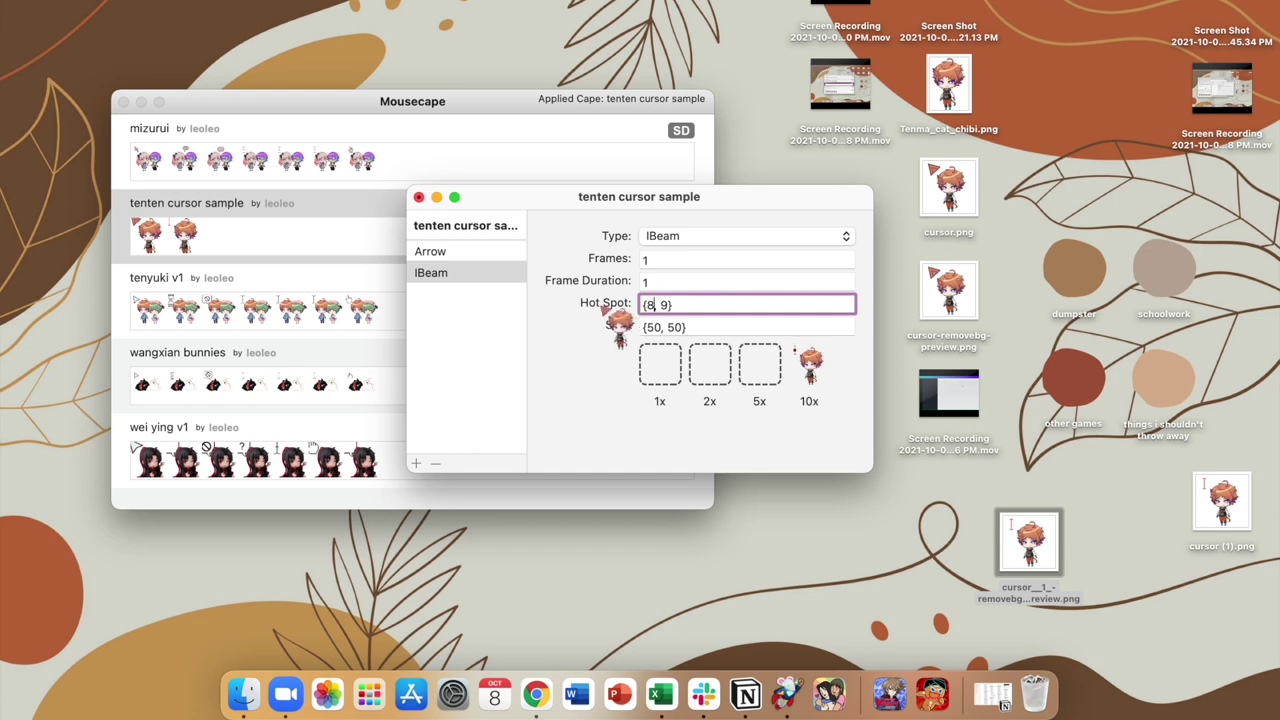
left_click(418, 197)
left_click(605, 393)
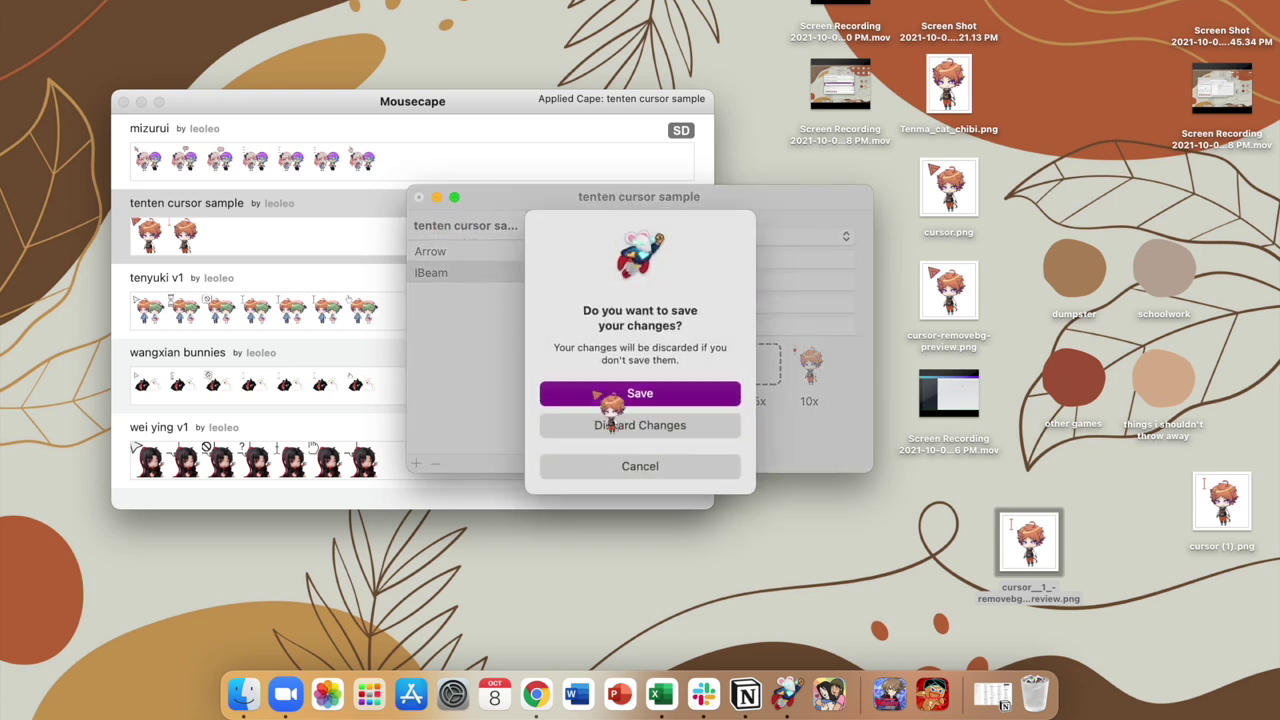